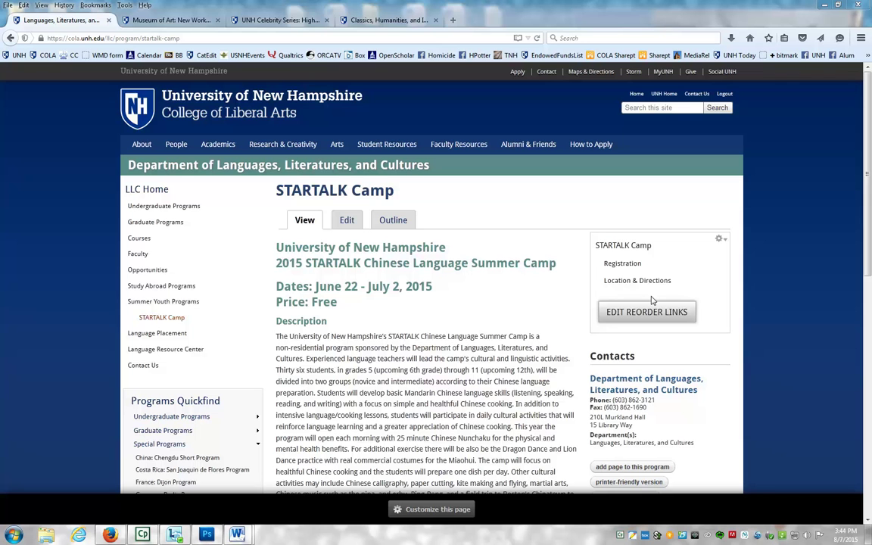
From the STARTALK Camp page, start a new Media Gallery via the Add Content list.
{"action": "scroll", "coordinate": [867, 226], "scroll_direction": "down", "scroll_amount": 3}
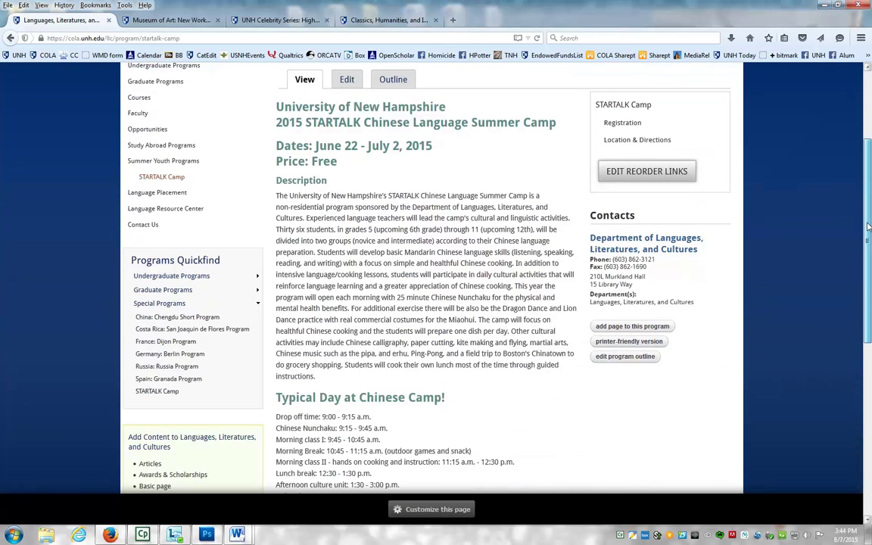
{"action": "scroll", "coordinate": [868, 226], "scroll_direction": "down", "scroll_amount": 4}
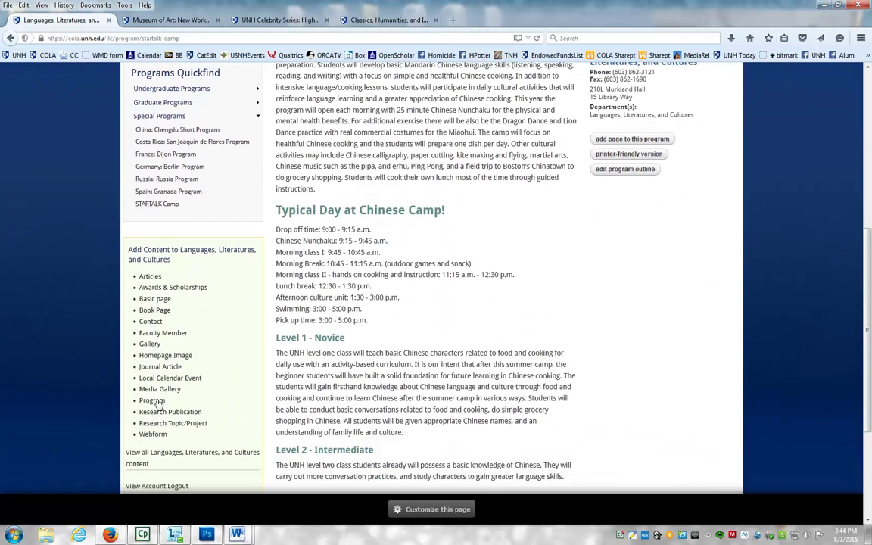
{"action": "left_click", "coordinate": [156, 391]}
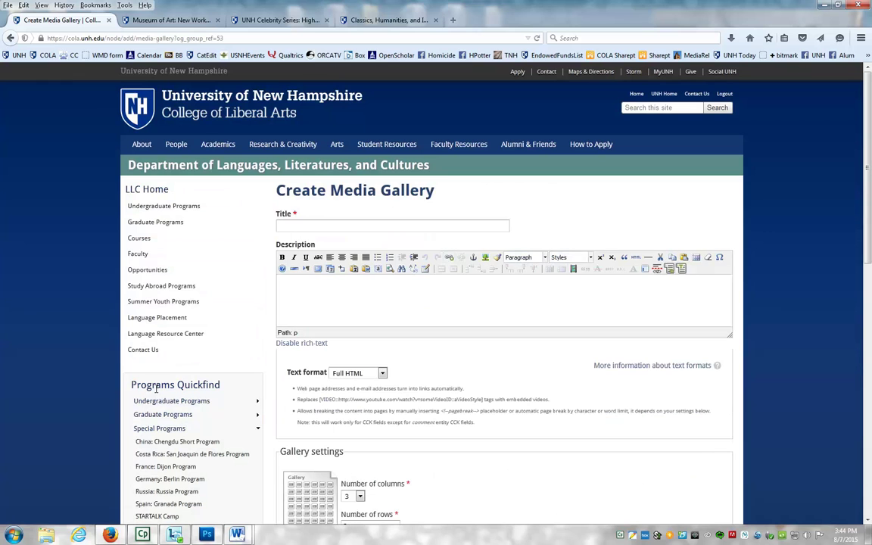
Title the gallery 'STARTALK Photo Gallery' using the autocomplete suggestion.
{"action": "left_click", "coordinate": [335, 226]}
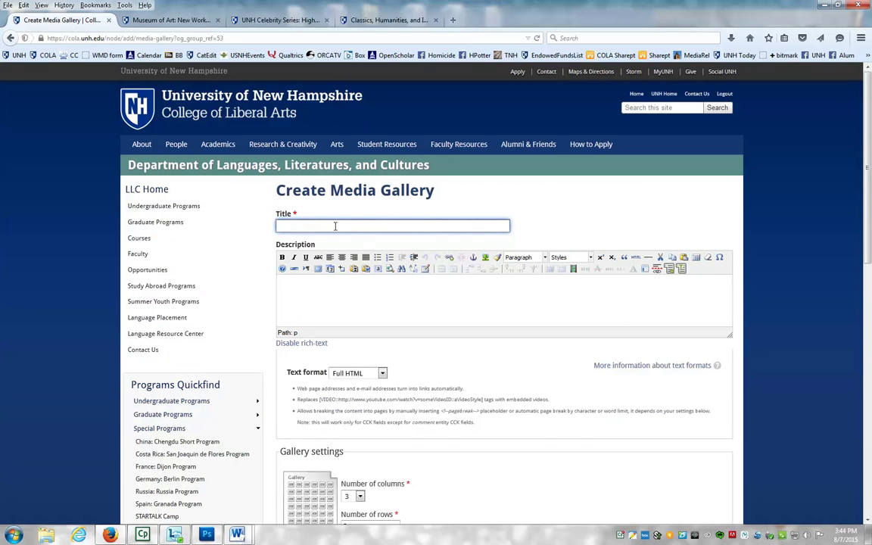
{"action": "type", "text": "STAR"}
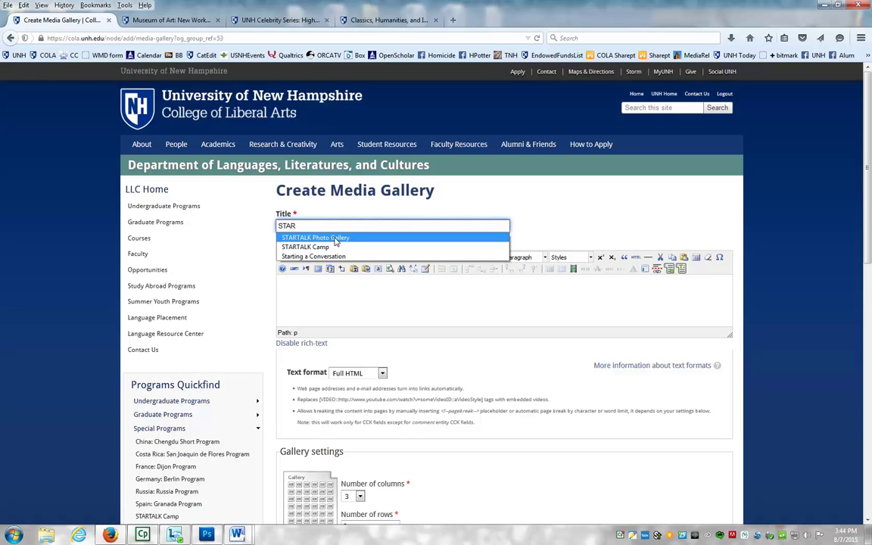
{"action": "left_click", "coordinate": [336, 238]}
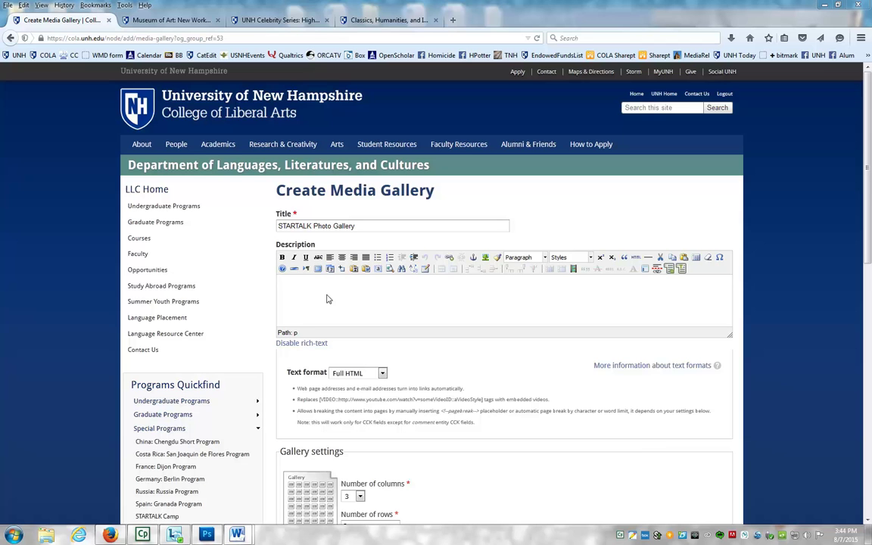
Paste the 2015 STARTALK camp description as plain text into Description.
{"action": "left_click", "coordinate": [328, 299]}
{"action": "left_click", "coordinate": [311, 291]}
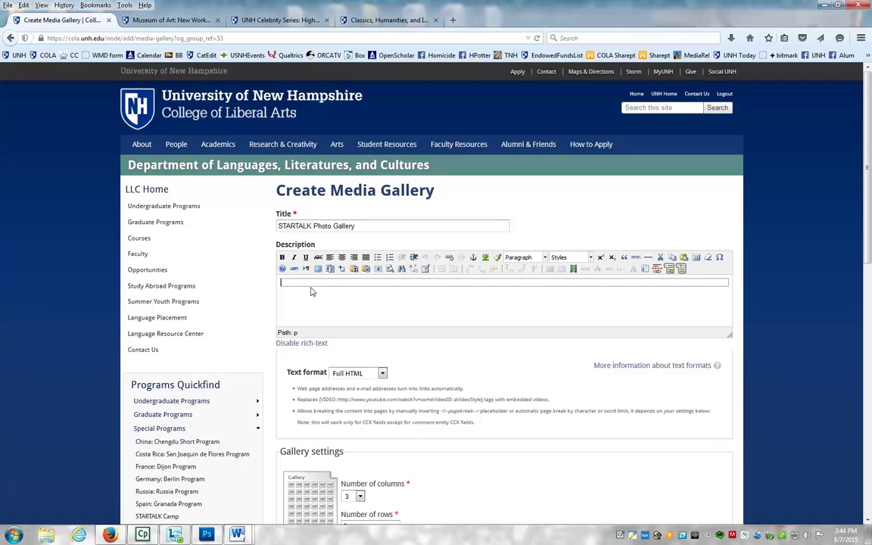
{"action": "left_click", "coordinate": [353, 272]}
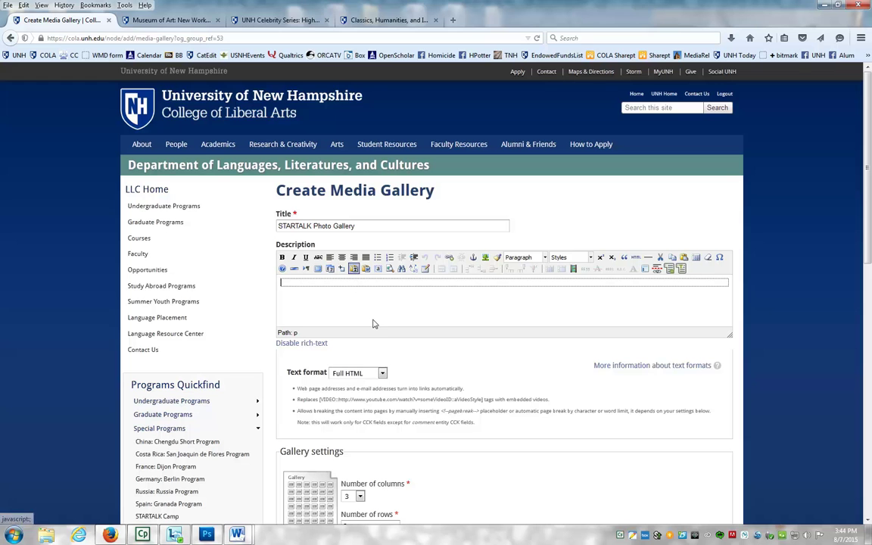
{"action": "type", "text": "Photos from the 2015 STARTALK camp. Students learn Chinese culture and language through instruction in Nunchaku and Chinese cooking."}
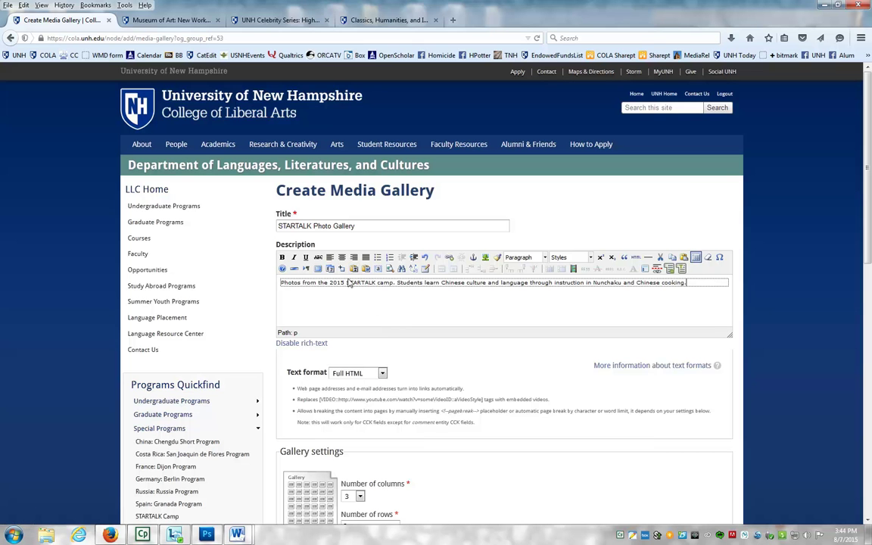
Set the gallery's Number of columns to 4 in Gallery settings.
{"action": "scroll", "coordinate": [855, 152], "scroll_direction": "down", "scroll_amount": 5}
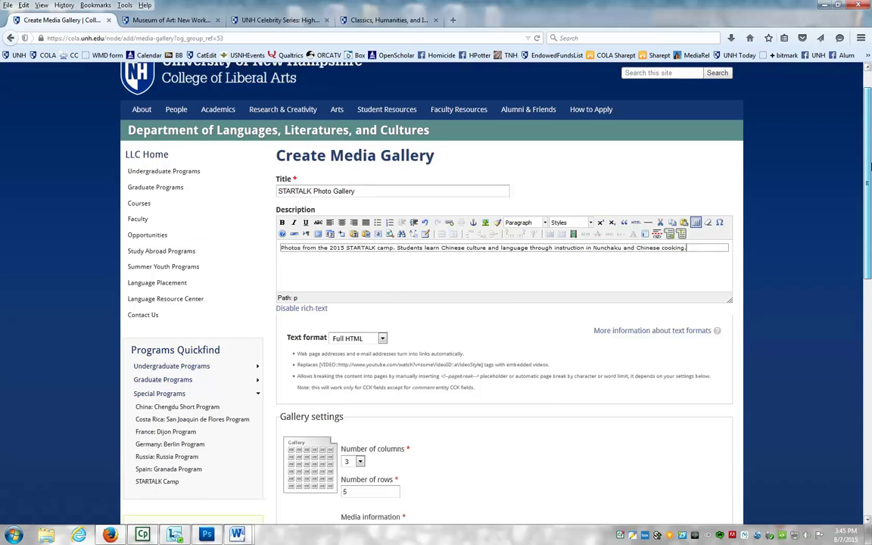
{"action": "scroll", "coordinate": [869, 244], "scroll_direction": "down", "scroll_amount": 2}
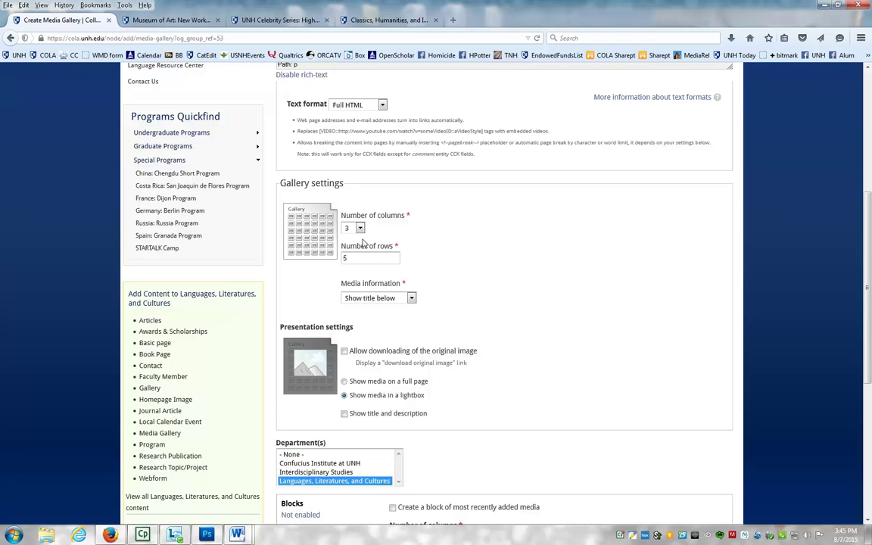
{"action": "left_click", "coordinate": [361, 228]}
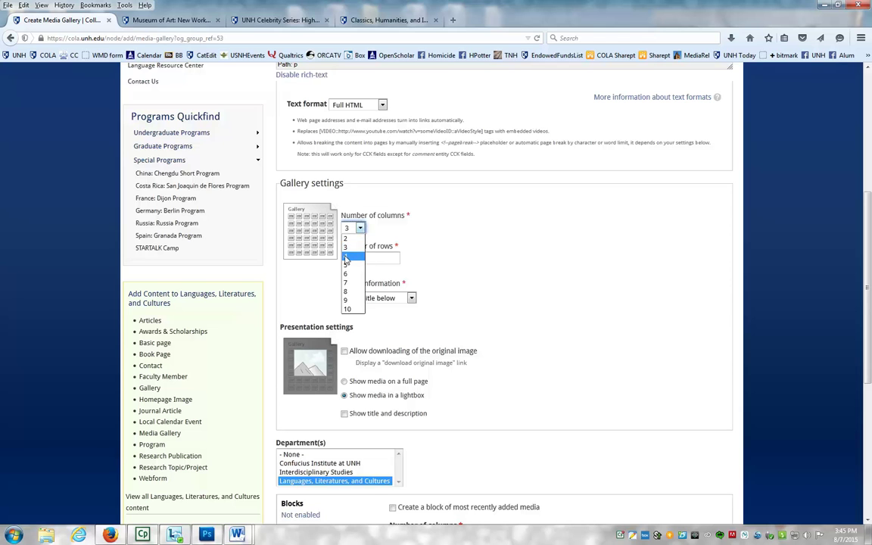
{"action": "left_click", "coordinate": [345, 258]}
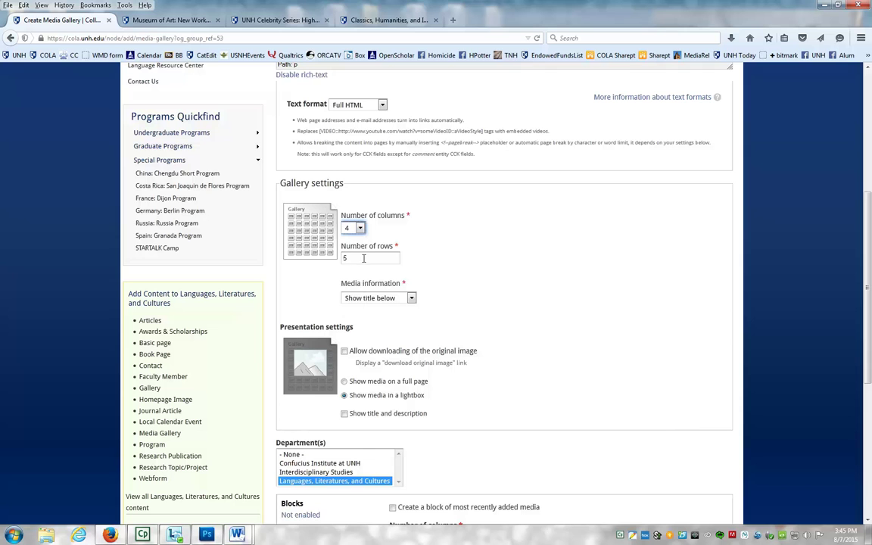
{"action": "key", "text": "Tab"}
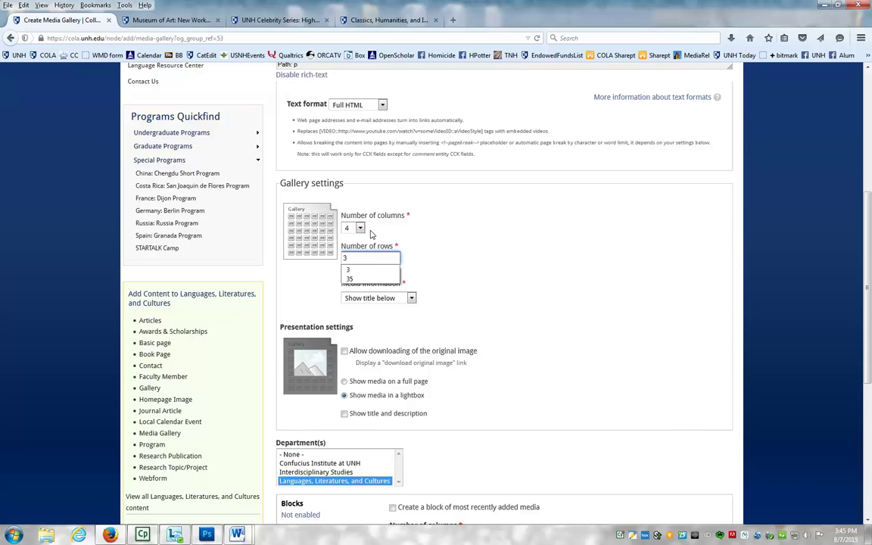
{"action": "left_click", "coordinate": [360, 229]}
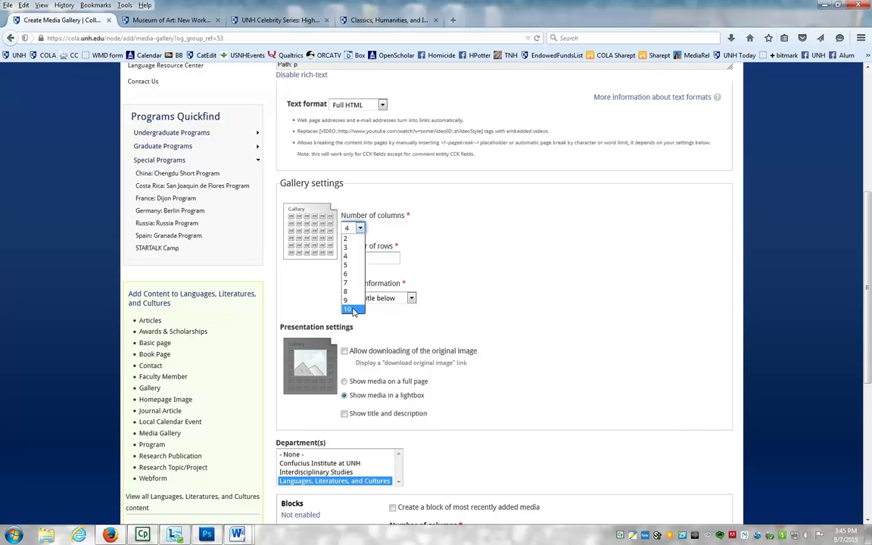
{"action": "left_click", "coordinate": [394, 229]}
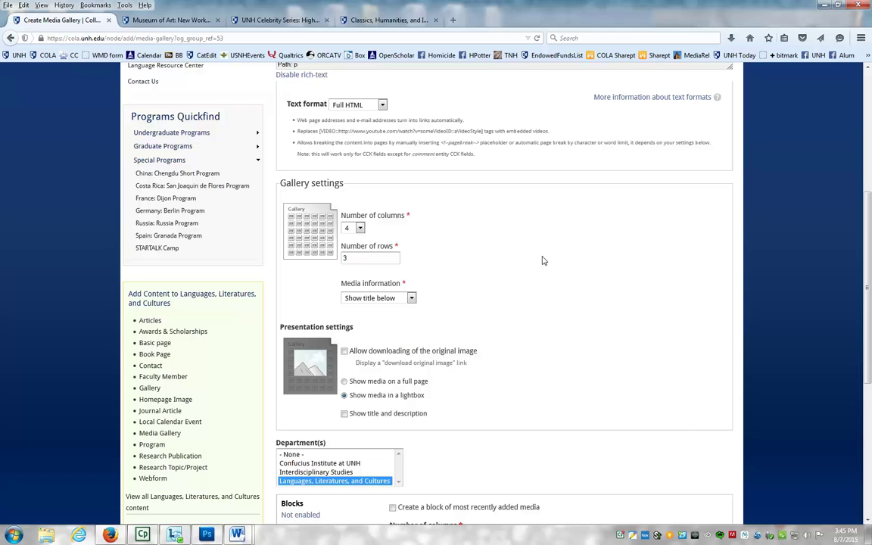
Review the Media information choices, leaving the setting unchanged.
{"action": "scroll", "coordinate": [446, 259], "scroll_direction": "down", "scroll_amount": 2}
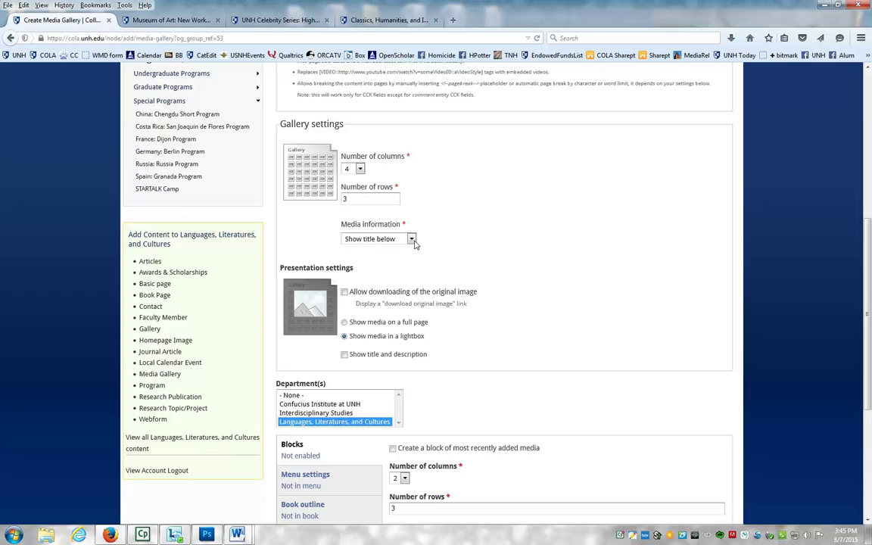
{"action": "left_click", "coordinate": [412, 240]}
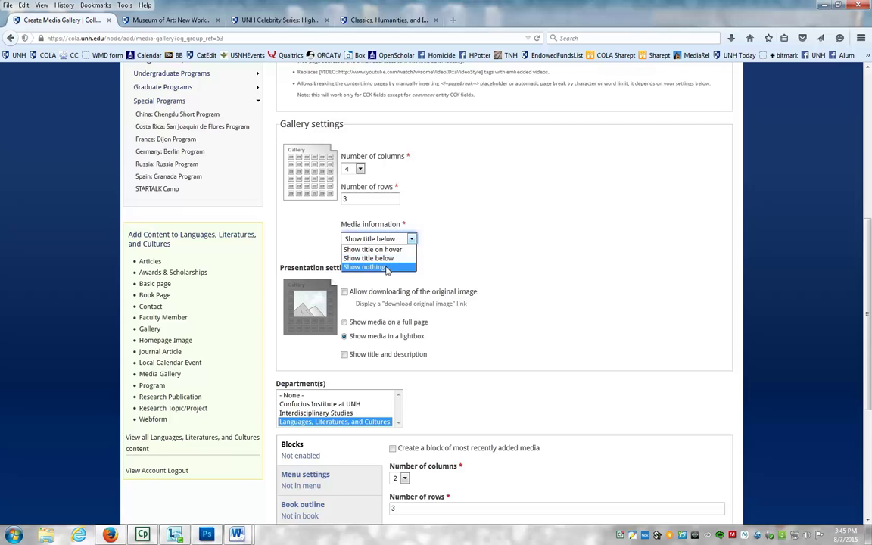
{"action": "left_click", "coordinate": [543, 250]}
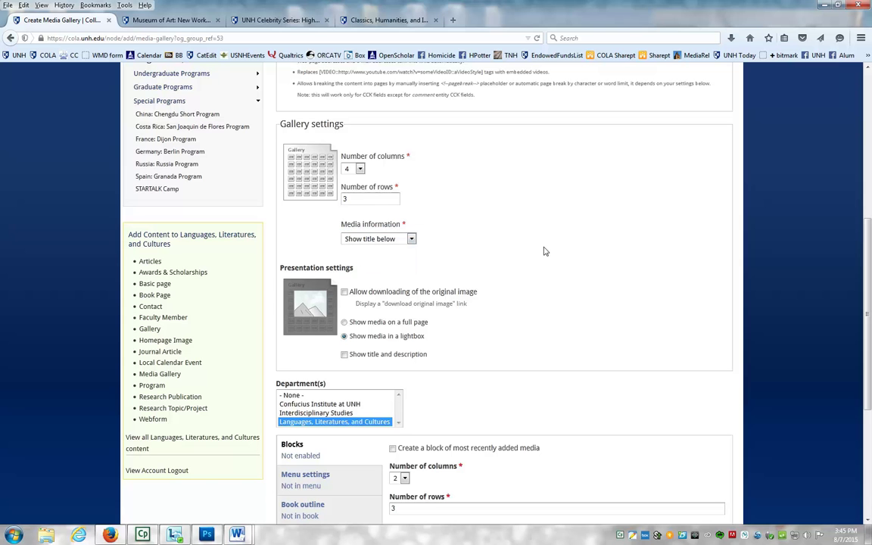
{"action": "left_click", "coordinate": [173, 21]}
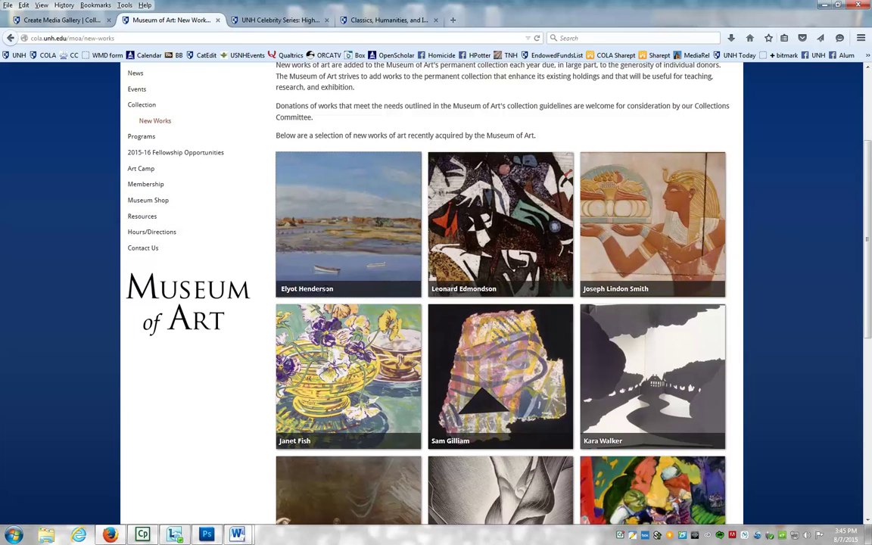
{"action": "left_click", "coordinate": [259, 21]}
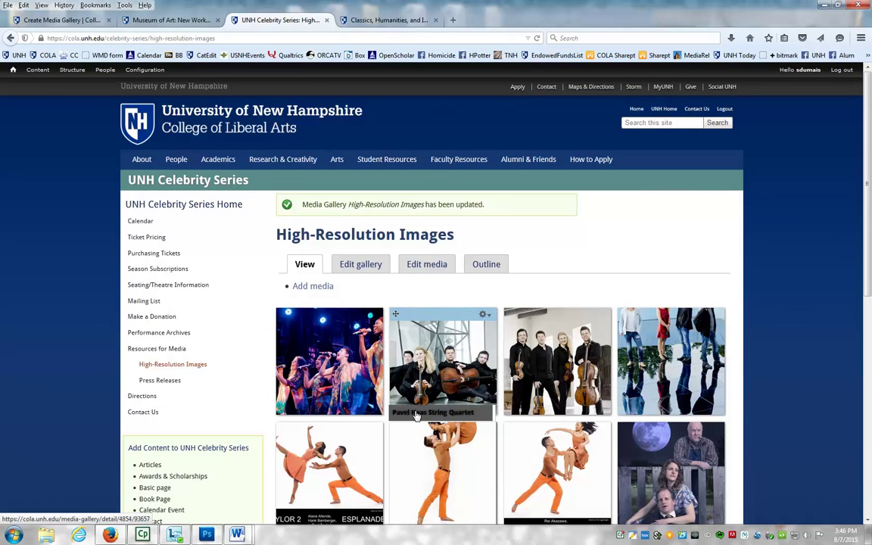
{"action": "left_click", "coordinate": [394, 22]}
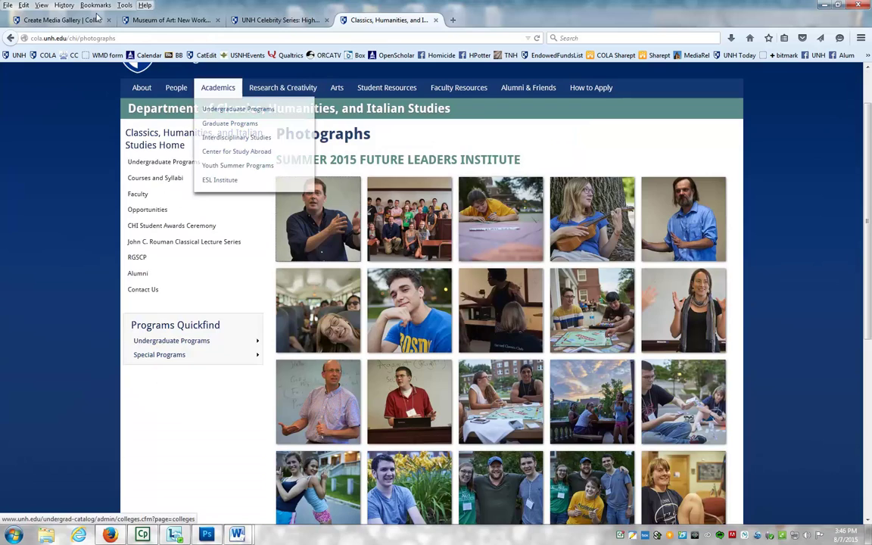
{"action": "left_click", "coordinate": [65, 21]}
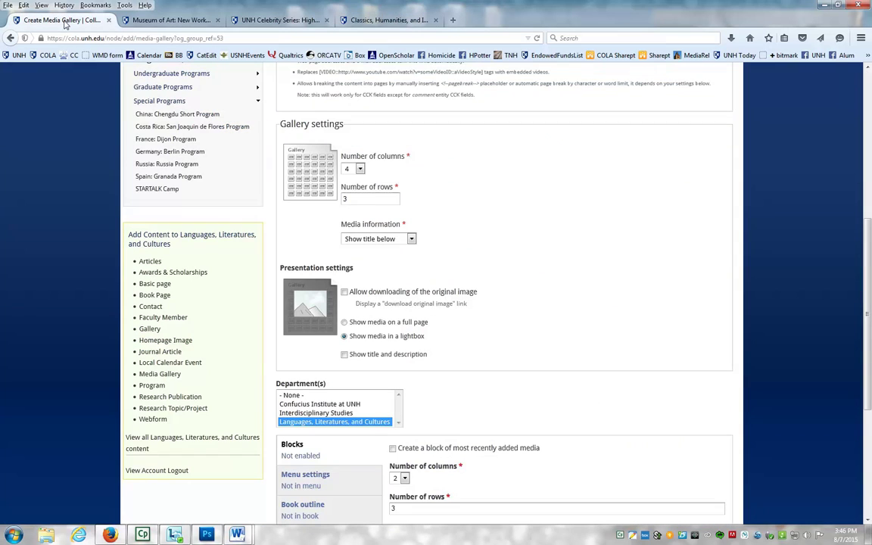
Set Media information to 'Show nothing' beneath the gallery photos.
{"action": "left_click", "coordinate": [412, 239]}
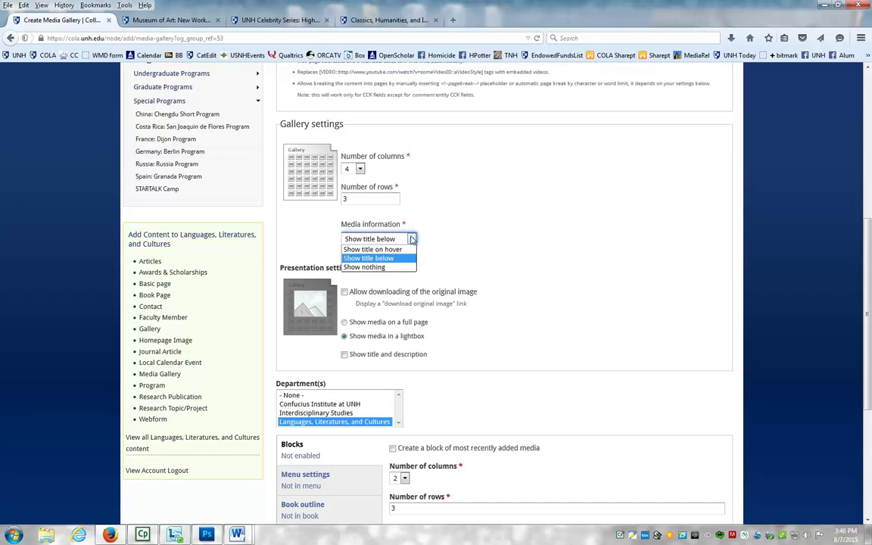
{"action": "left_click", "coordinate": [367, 263]}
{"action": "scroll", "coordinate": [504, 262], "scroll_direction": "down", "scroll_amount": 2}
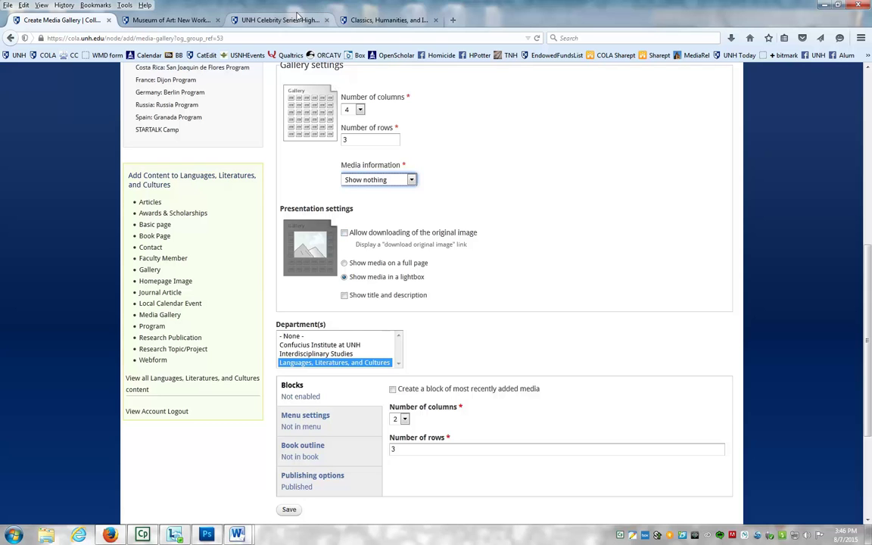
{"action": "left_click", "coordinate": [295, 23]}
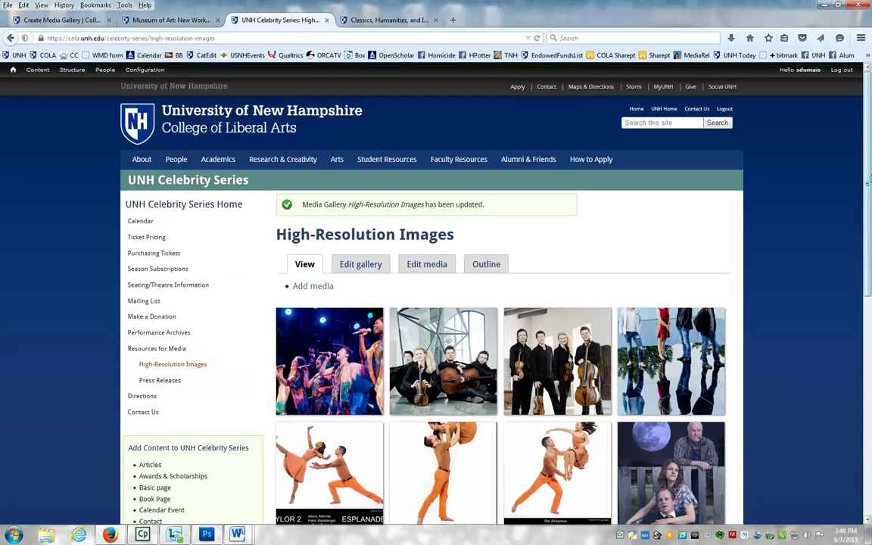
{"action": "scroll", "coordinate": [869, 199], "scroll_direction": "down", "scroll_amount": 2}
{"action": "left_click_drag", "start_coordinate": [869, 199], "coordinate": [868, 220]}
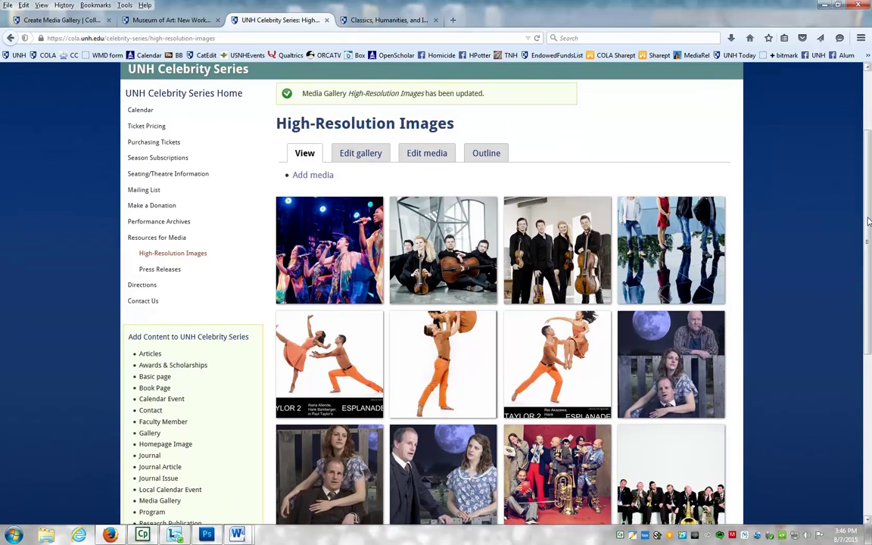
{"action": "left_click", "coordinate": [350, 243]}
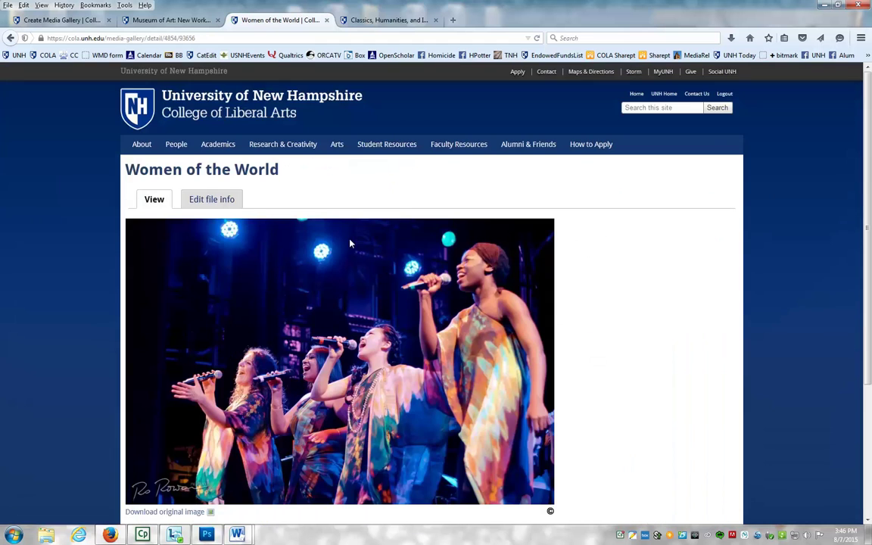
{"action": "scroll", "coordinate": [749, 241], "scroll_direction": "down", "scroll_amount": 3}
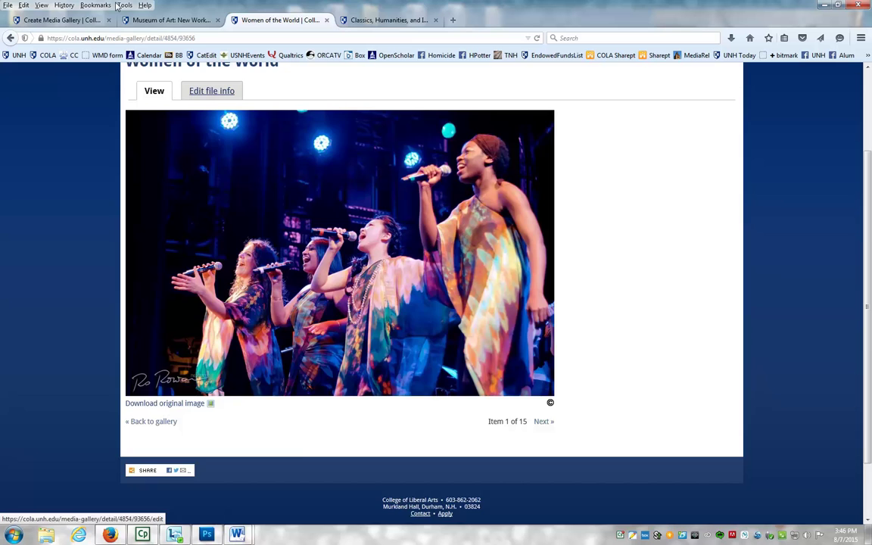
{"action": "left_click", "coordinate": [61, 19]}
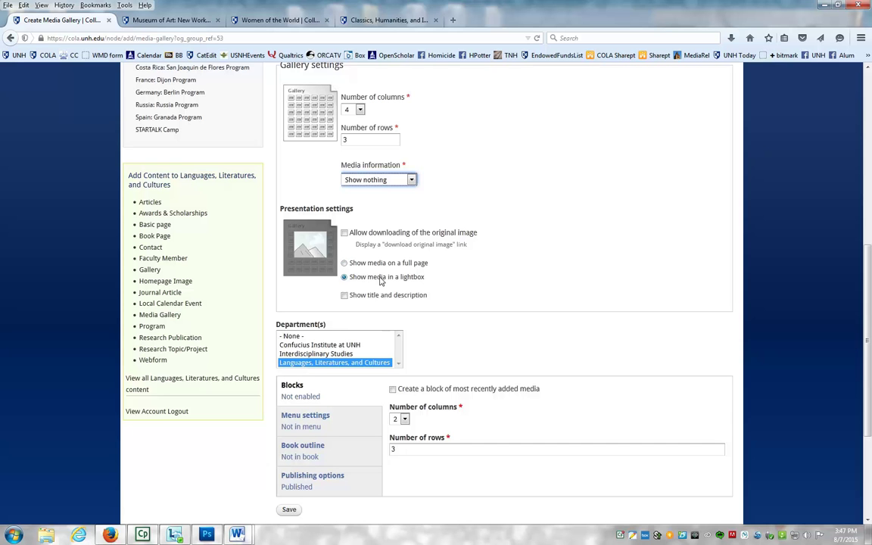
{"action": "left_click", "coordinate": [178, 22]}
Preview the Elyot Henderson painting in the Museum of Art lightbox, then close it.
{"action": "left_click", "coordinate": [369, 220]}
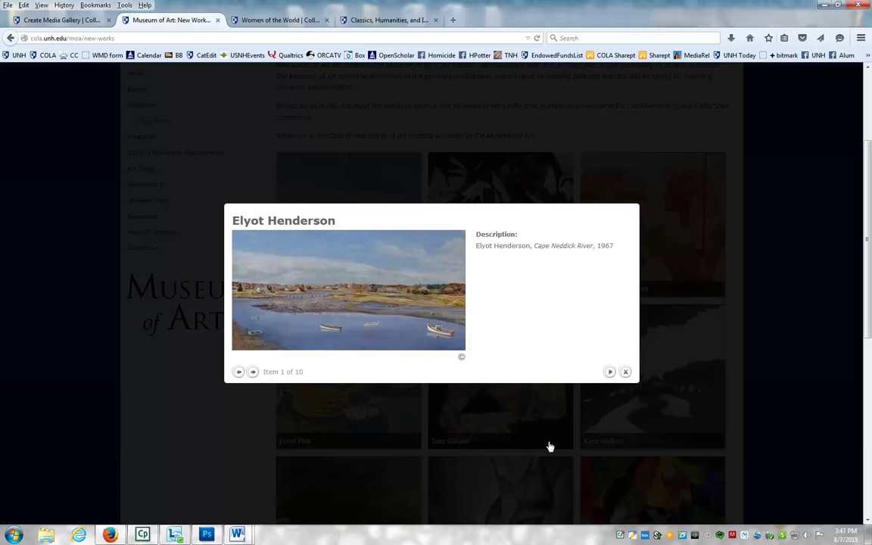
{"action": "left_click", "coordinate": [625, 371]}
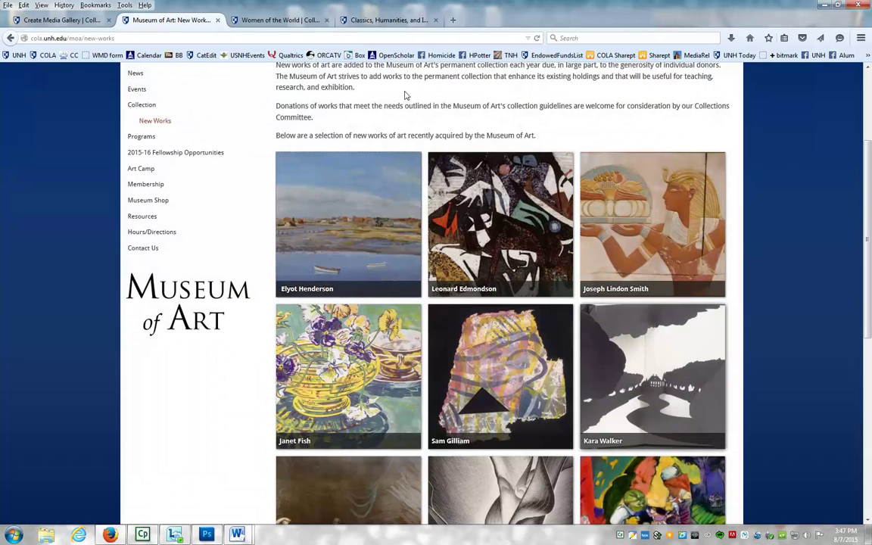
Recheck the Women of the World photo page, then go back to the Create Media Gallery form.
{"action": "left_click", "coordinate": [270, 21]}
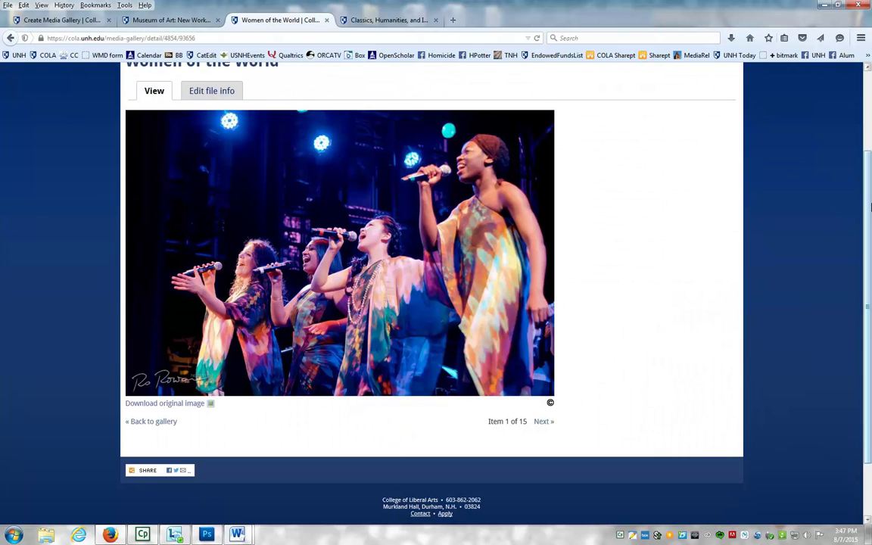
{"action": "scroll", "coordinate": [868, 172], "scroll_direction": "up", "scroll_amount": 2}
{"action": "scroll", "coordinate": [868, 172], "scroll_direction": "down", "scroll_amount": 3}
{"action": "scroll", "coordinate": [867, 163], "scroll_direction": "up", "scroll_amount": 2}
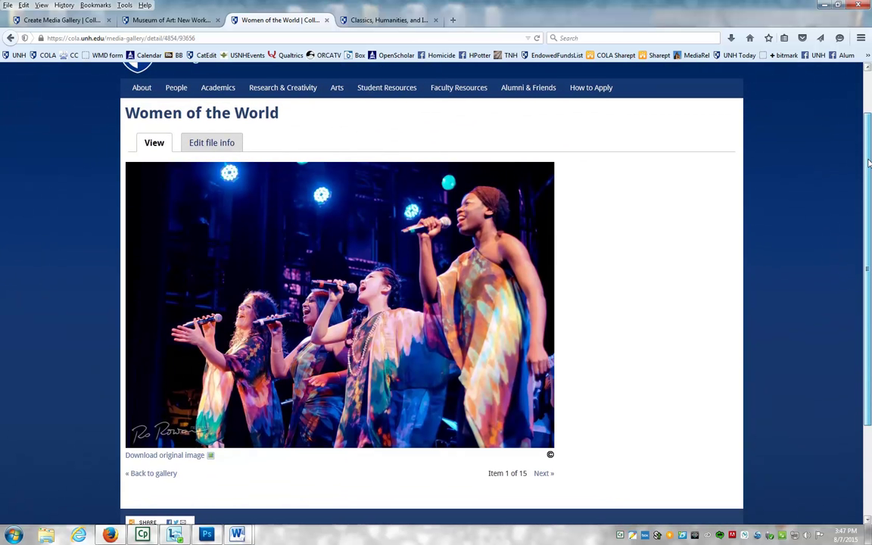
{"action": "left_click_drag", "start_coordinate": [868, 162], "coordinate": [870, 194]}
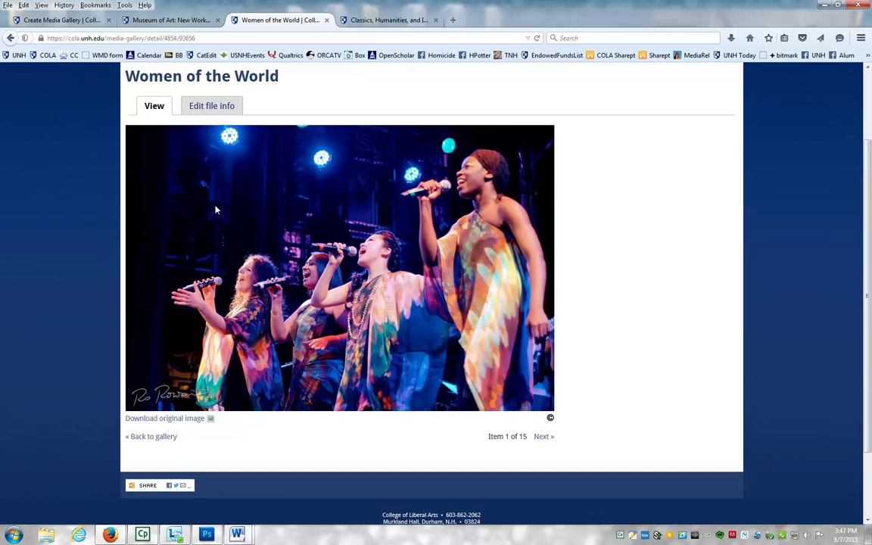
{"action": "left_click", "coordinate": [42, 21]}
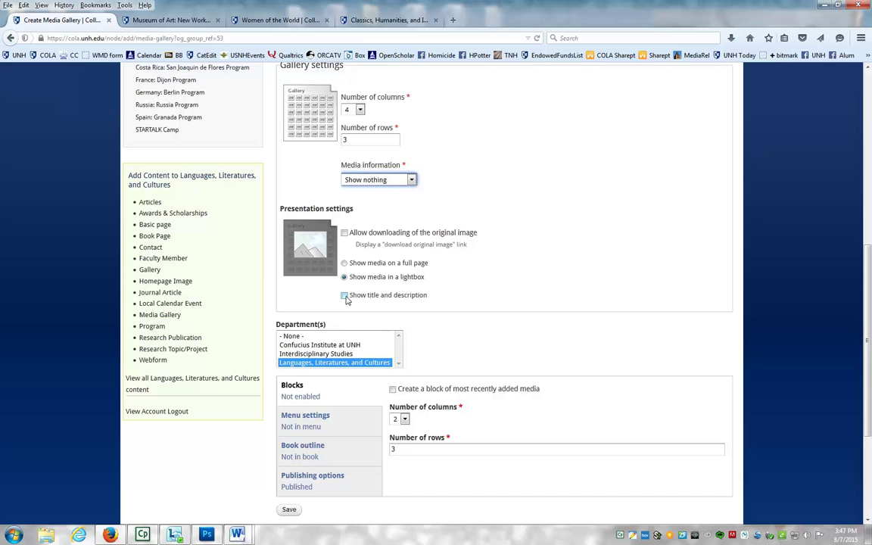
{"action": "left_click", "coordinate": [171, 20]}
{"action": "left_click", "coordinate": [369, 218]}
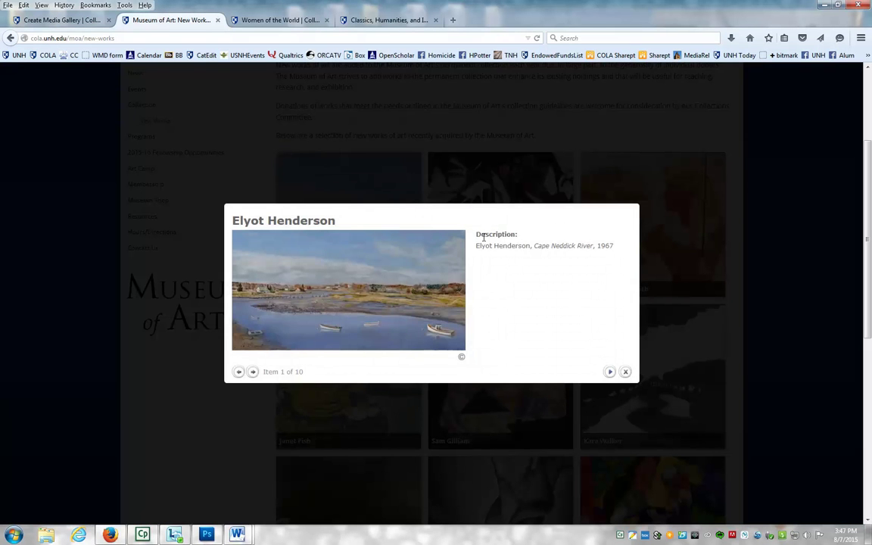
{"action": "left_click", "coordinate": [625, 372]}
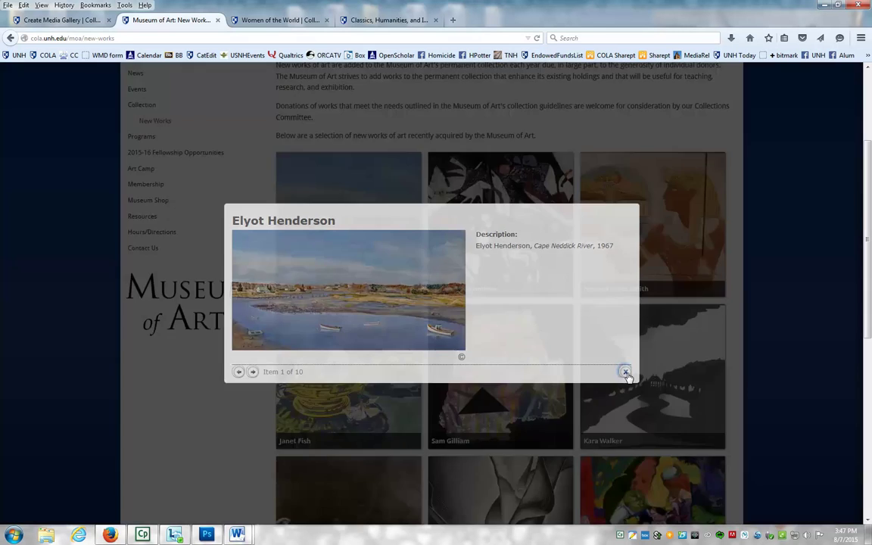
{"action": "left_click", "coordinate": [370, 21]}
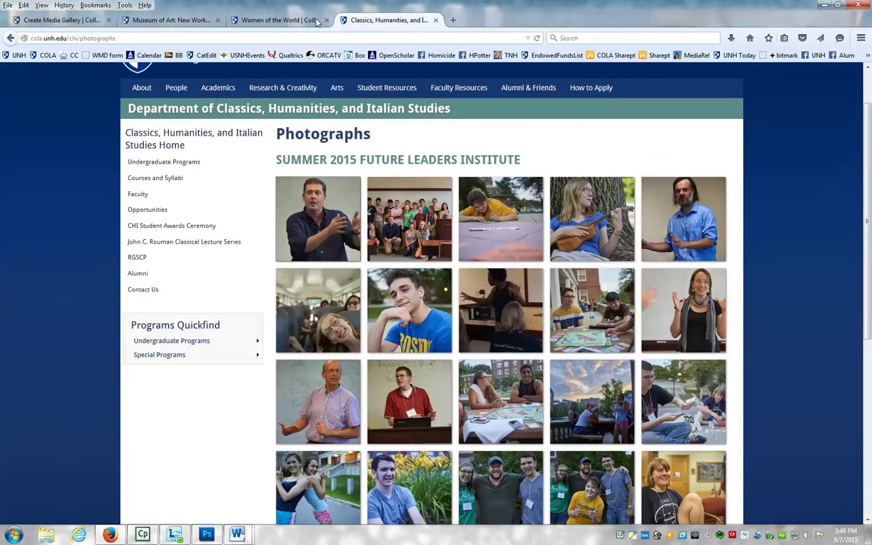
{"action": "left_click", "coordinate": [318, 203]}
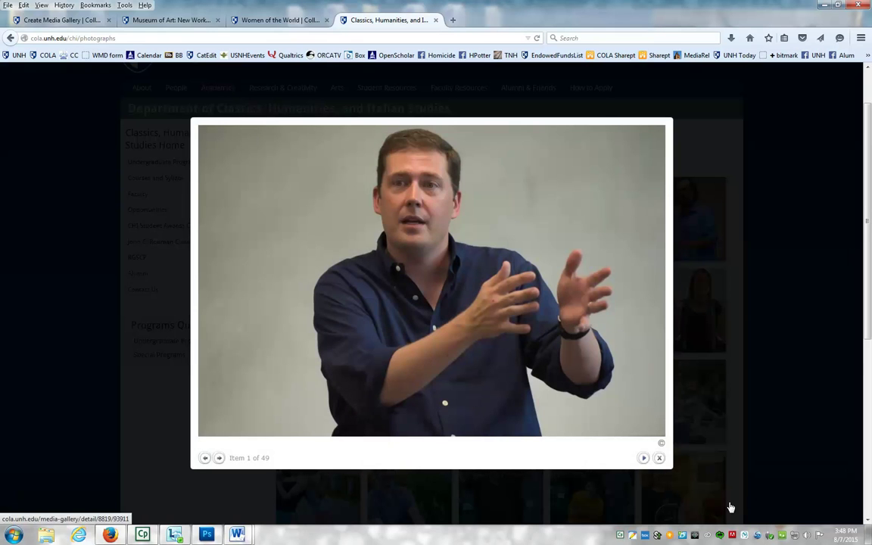
{"action": "left_click", "coordinate": [657, 455]}
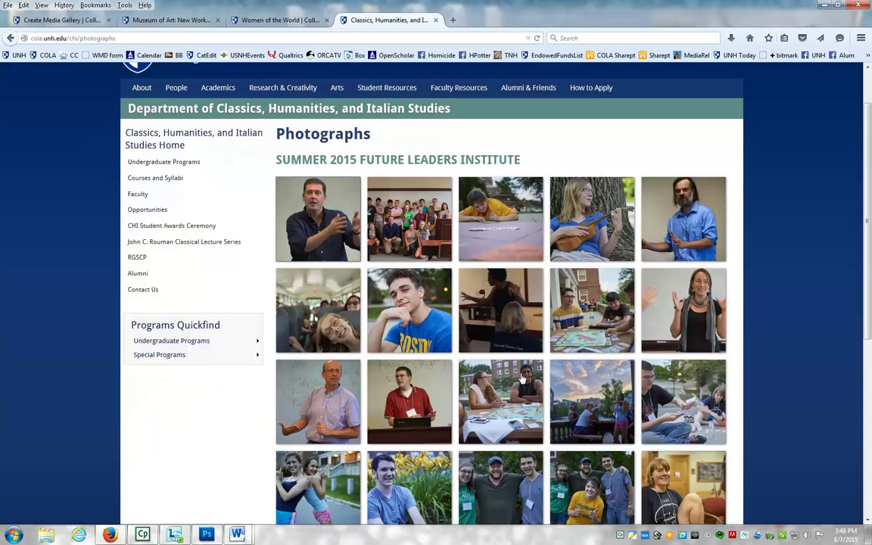
{"action": "left_click", "coordinate": [61, 19]}
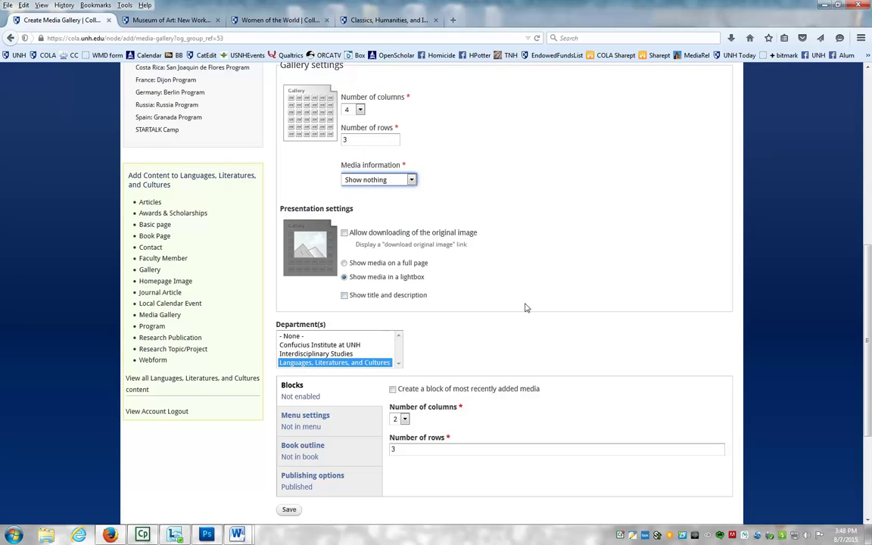
Set the recently-added-media block's Number of columns to 4.
{"action": "scroll", "coordinate": [530, 306], "scroll_direction": "down", "scroll_amount": 2}
{"action": "scroll", "coordinate": [542, 306], "scroll_direction": "down", "scroll_amount": 2}
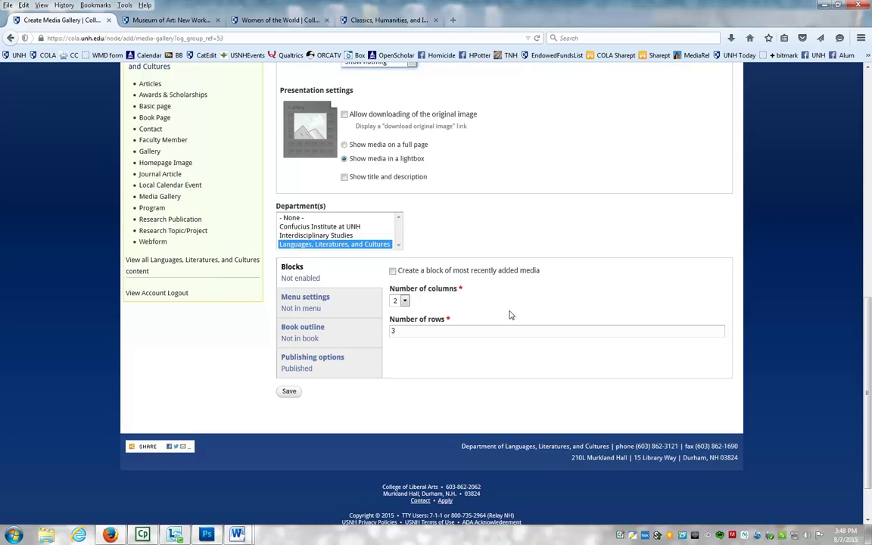
{"action": "scroll", "coordinate": [510, 315], "scroll_direction": "up", "scroll_amount": 4}
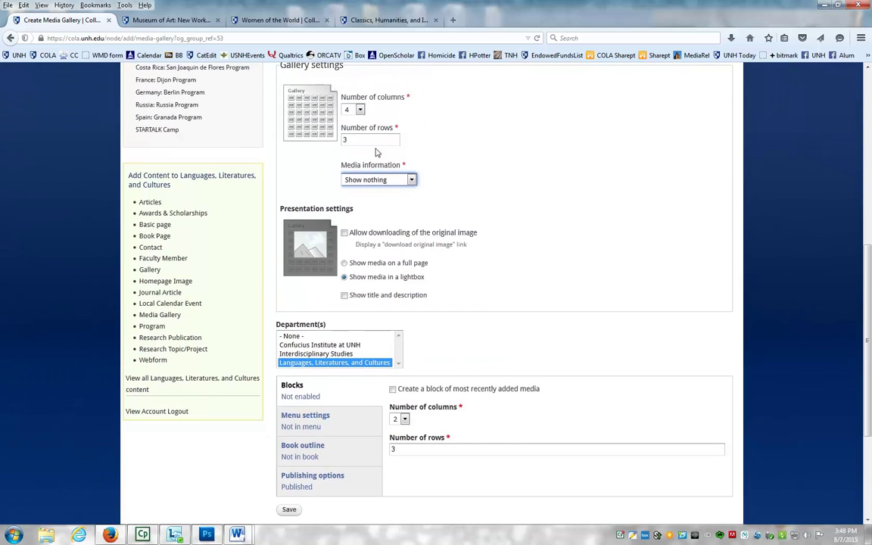
{"action": "scroll", "coordinate": [406, 350], "scroll_direction": "down", "scroll_amount": 4}
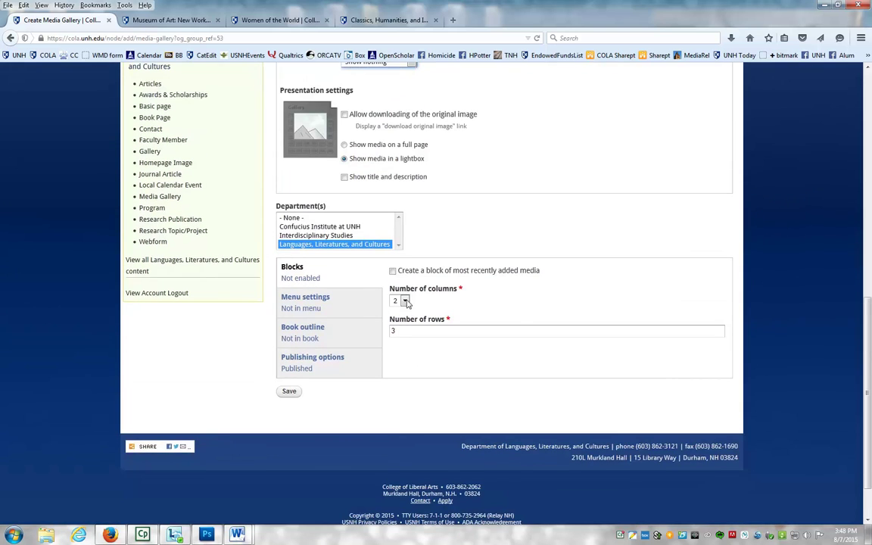
{"action": "left_click", "coordinate": [400, 301]}
{"action": "left_click", "coordinate": [396, 336]}
Choose STARTALK Camp as the Book, keeping STARTALK Camp as parent item.
{"action": "left_click", "coordinate": [301, 330]}
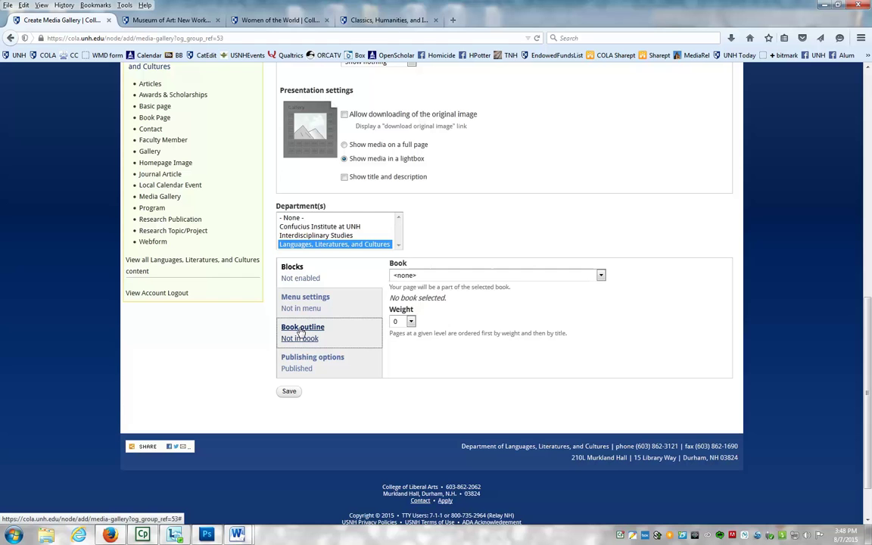
{"action": "left_click", "coordinate": [601, 275]}
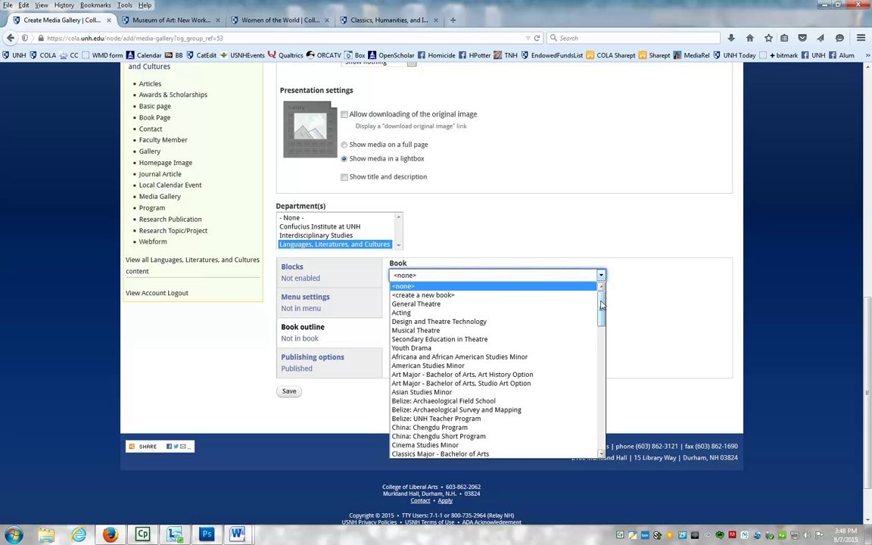
{"action": "left_click_drag", "start_coordinate": [601, 308], "coordinate": [603, 430]}
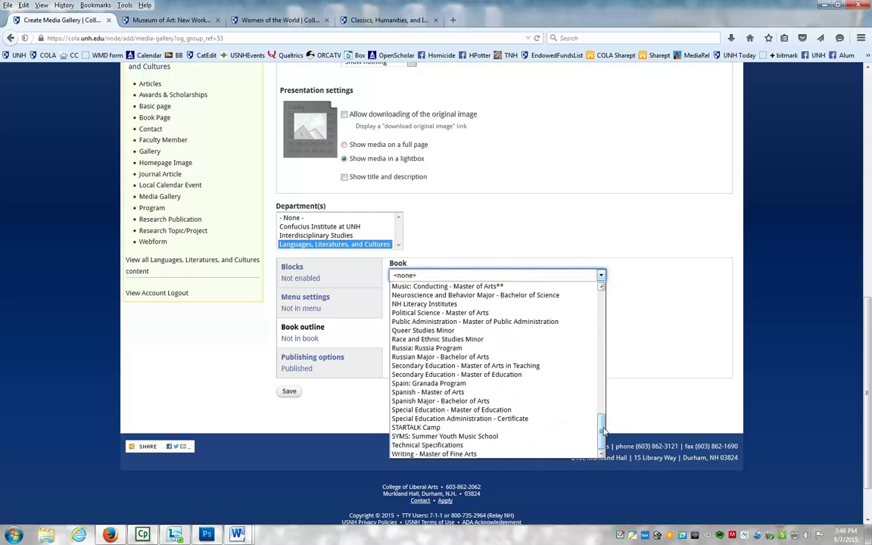
{"action": "left_click", "coordinate": [443, 428]}
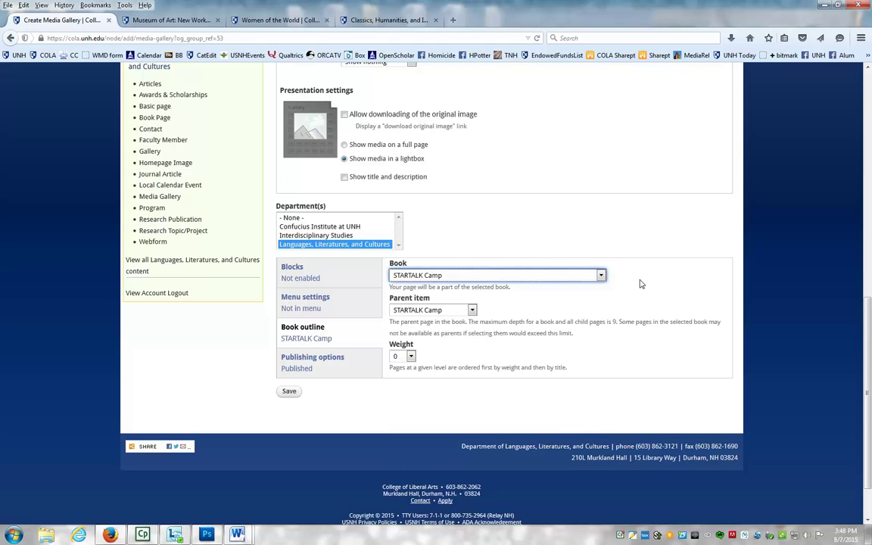
{"action": "left_click", "coordinate": [472, 311]}
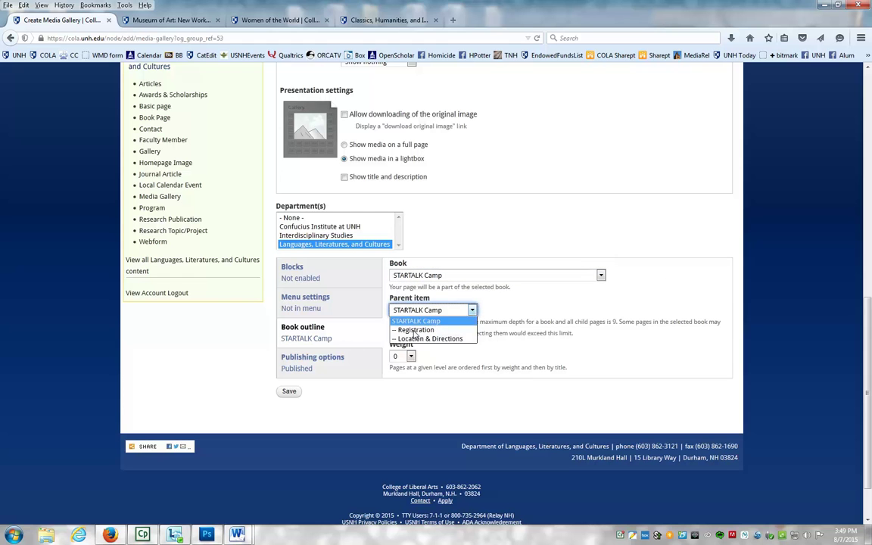
{"action": "left_click", "coordinate": [628, 297]}
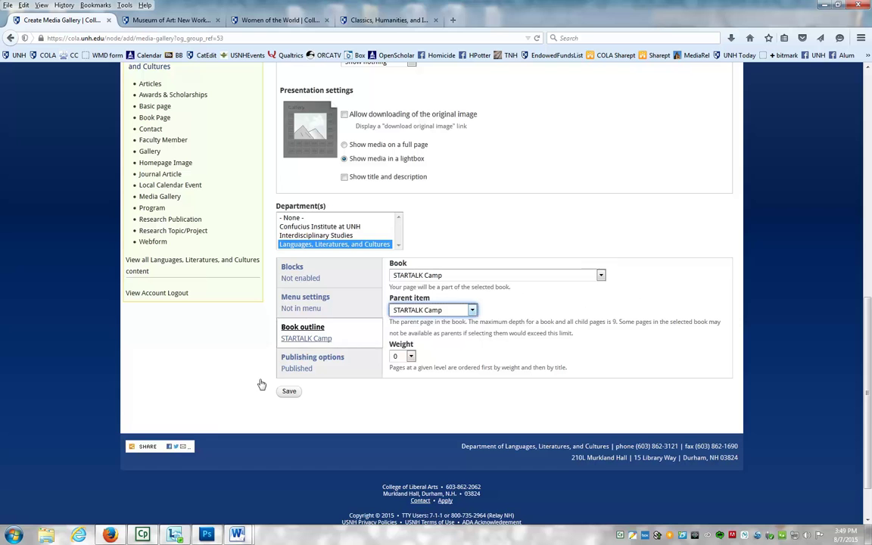
Save the gallery, then bring up the file picker through Add media's Upload tab.
{"action": "left_click", "coordinate": [289, 392]}
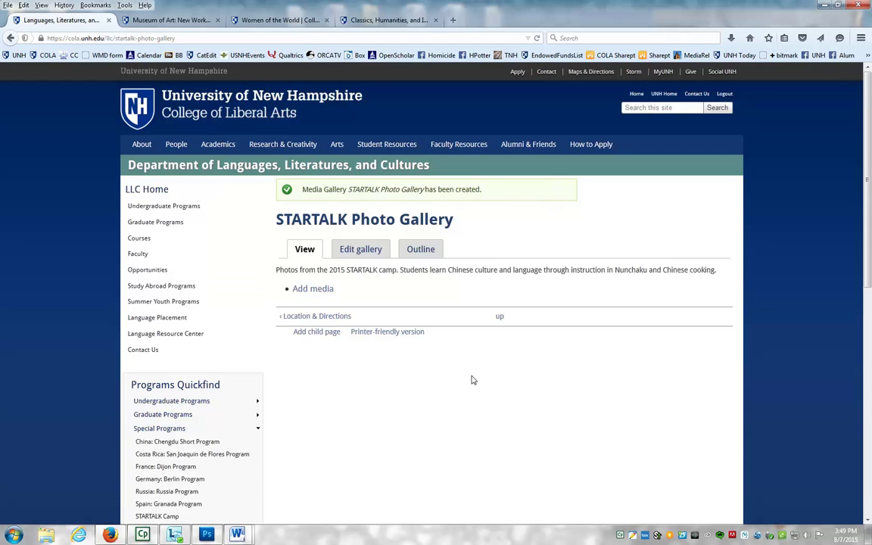
{"action": "left_click", "coordinate": [306, 290]}
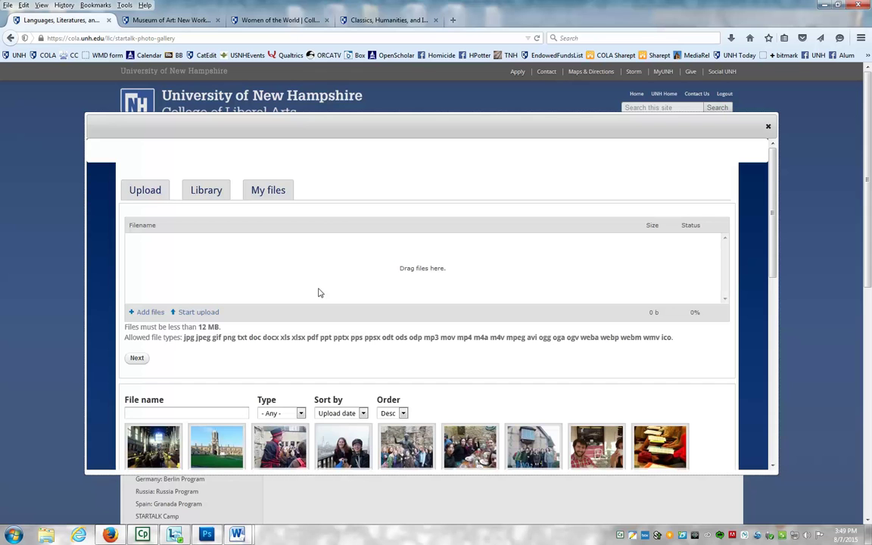
{"action": "left_click", "coordinate": [149, 312]}
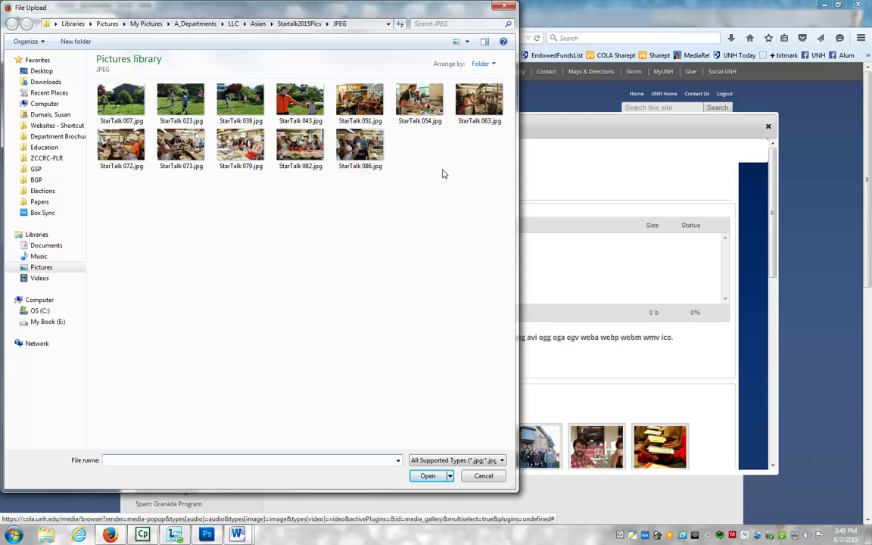
Select all twelve StarTalk JPEGs in Startalk2015Pics and upload them.
{"action": "left_click", "coordinate": [126, 110]}
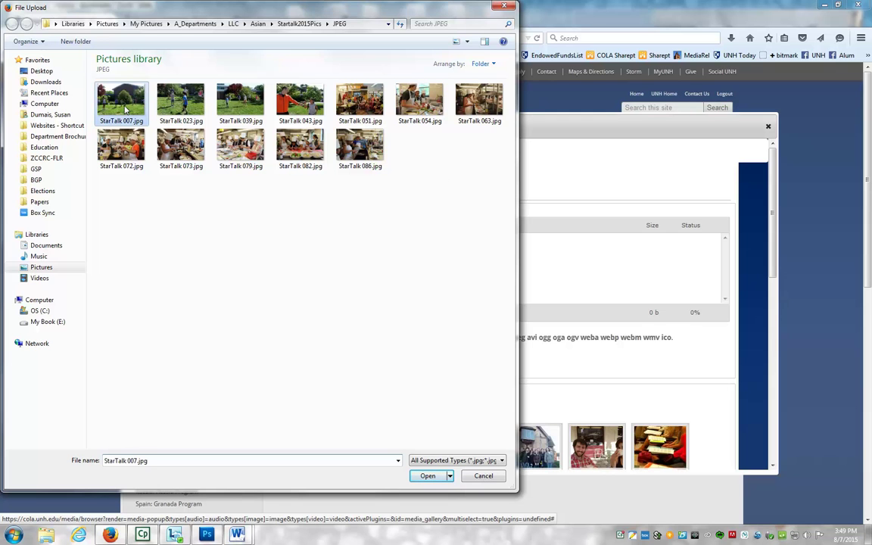
{"action": "left_click", "coordinate": [359, 152], "text": "shift"}
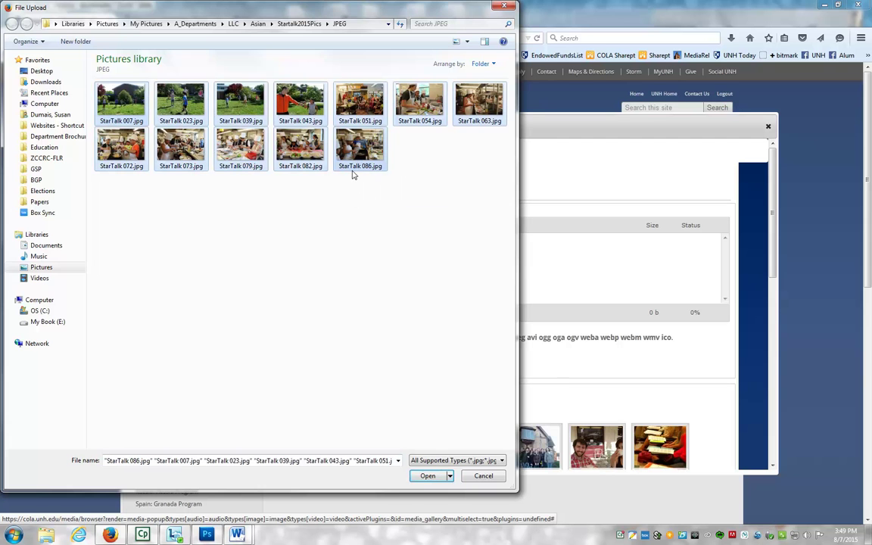
{"action": "left_click", "coordinate": [427, 476]}
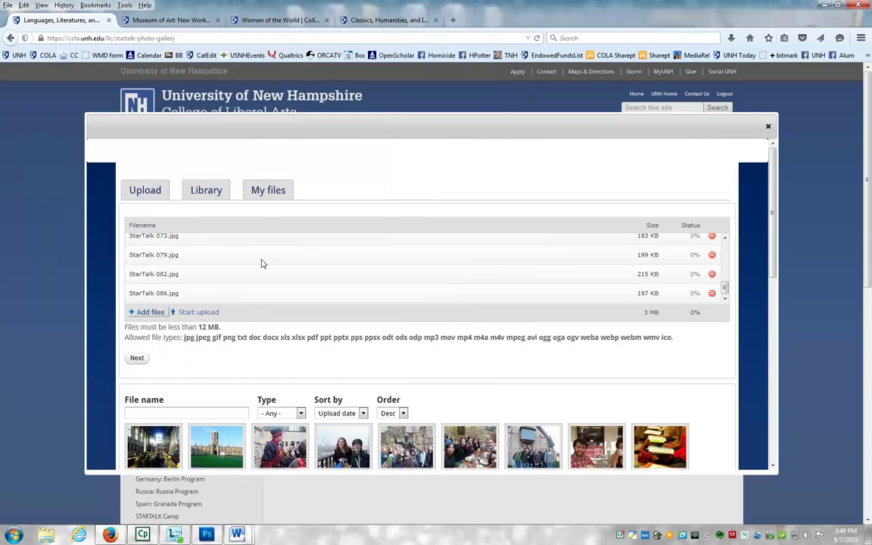
{"action": "left_click", "coordinate": [199, 312]}
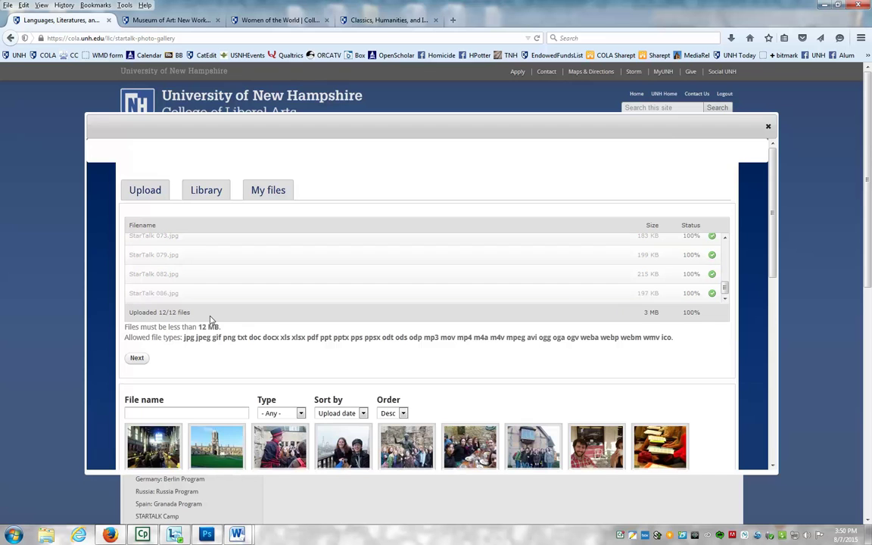
{"action": "scroll", "coordinate": [210, 321], "scroll_direction": "down", "scroll_amount": 1}
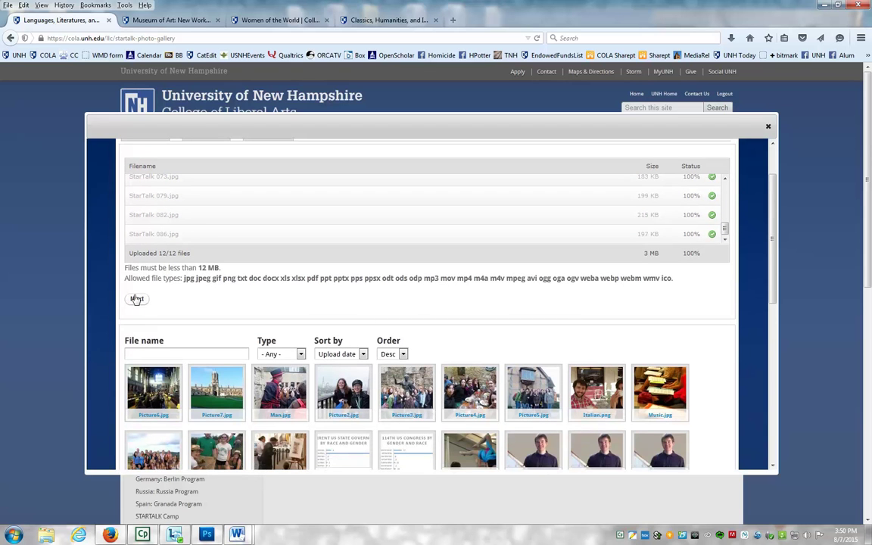
Add the twelve uploaded photos to the gallery and check the first one opens in the lightbox.
{"action": "left_click", "coordinate": [136, 299]}
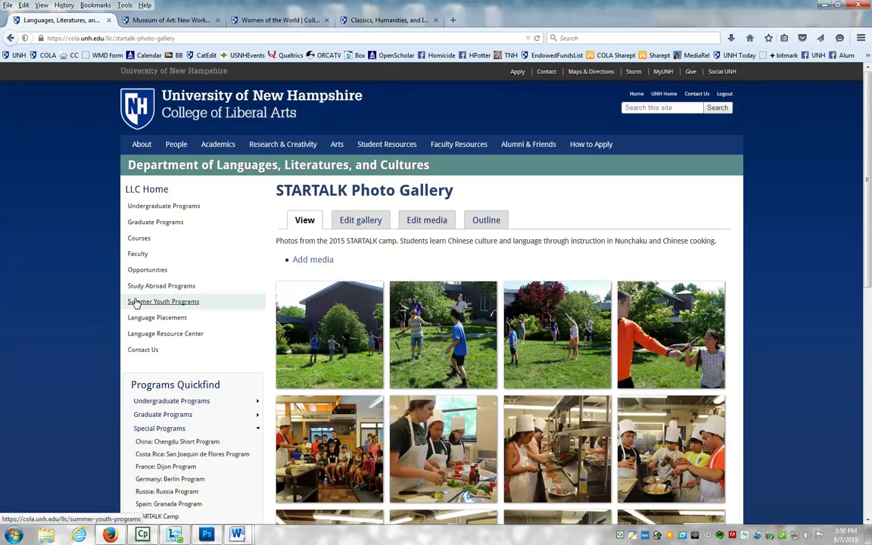
{"action": "left_click_drag", "start_coordinate": [870, 119], "coordinate": [867, 166]}
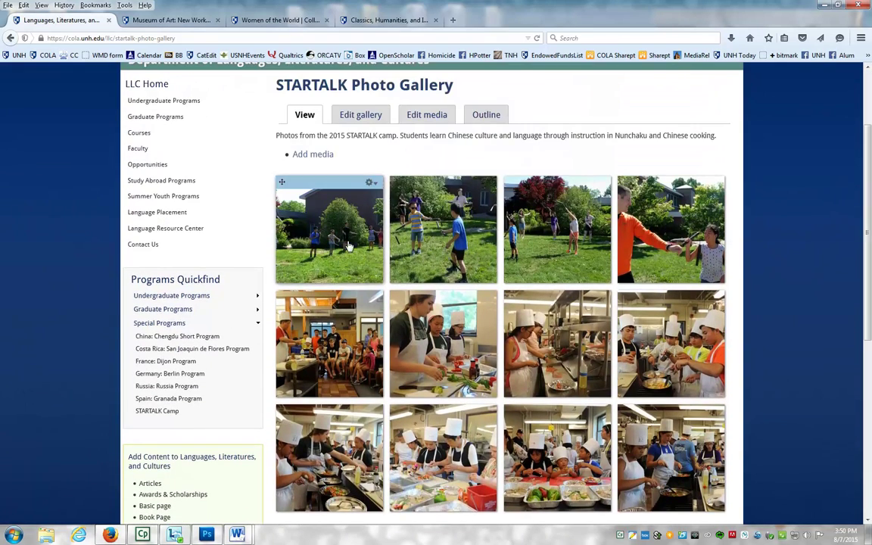
{"action": "left_click", "coordinate": [304, 211]}
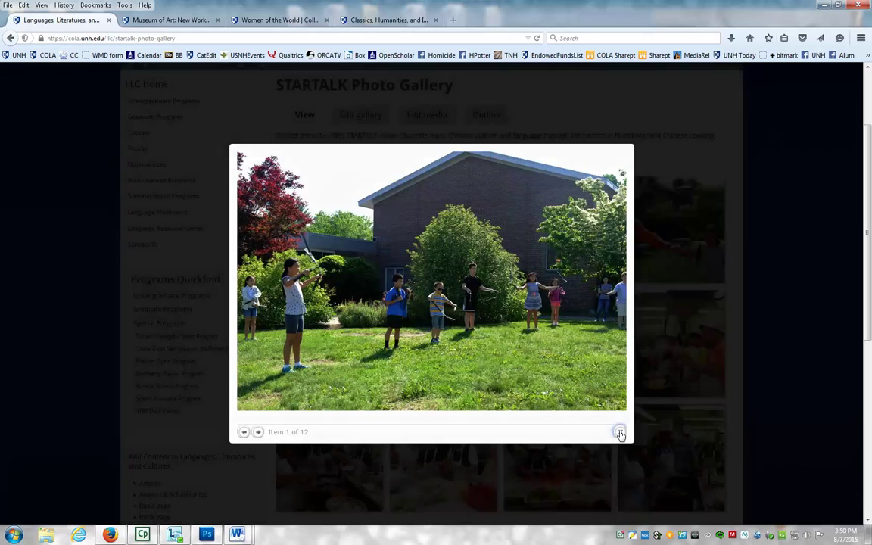
{"action": "left_click", "coordinate": [621, 433]}
{"action": "mouse_move", "coordinate": [868, 180]}
{"action": "left_mouse_down"}
{"action": "mouse_move", "coordinate": [868, 216]}
{"action": "mouse_move", "coordinate": [870, 193]}
{"action": "left_mouse_up"}
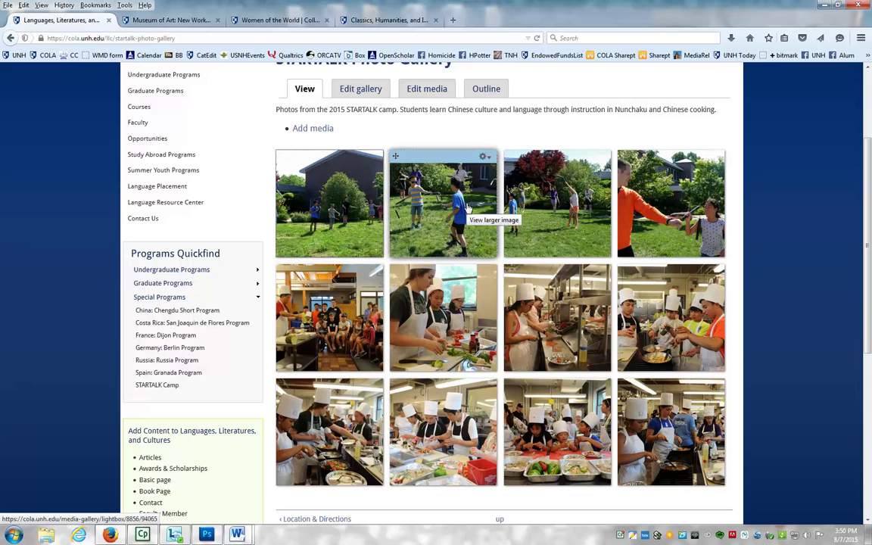
Edit StarTalk_007.jpg's file info and enter the alt text 'children learning Nunchaku'.
{"action": "left_click", "coordinate": [374, 158]}
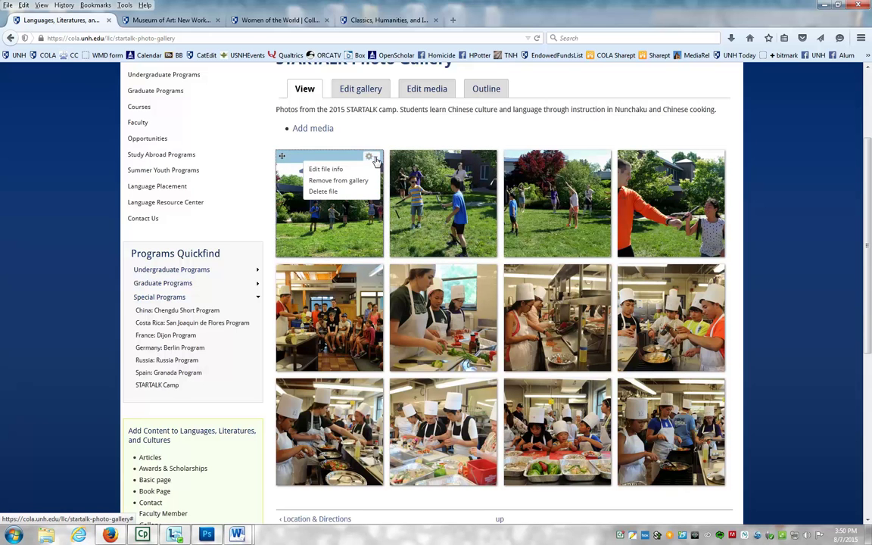
{"action": "left_click", "coordinate": [320, 171]}
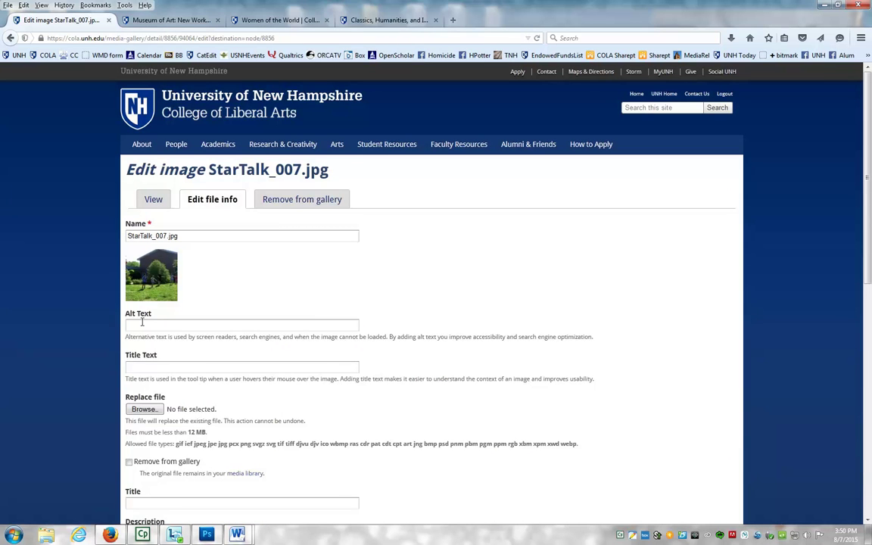
{"action": "left_click", "coordinate": [171, 324]}
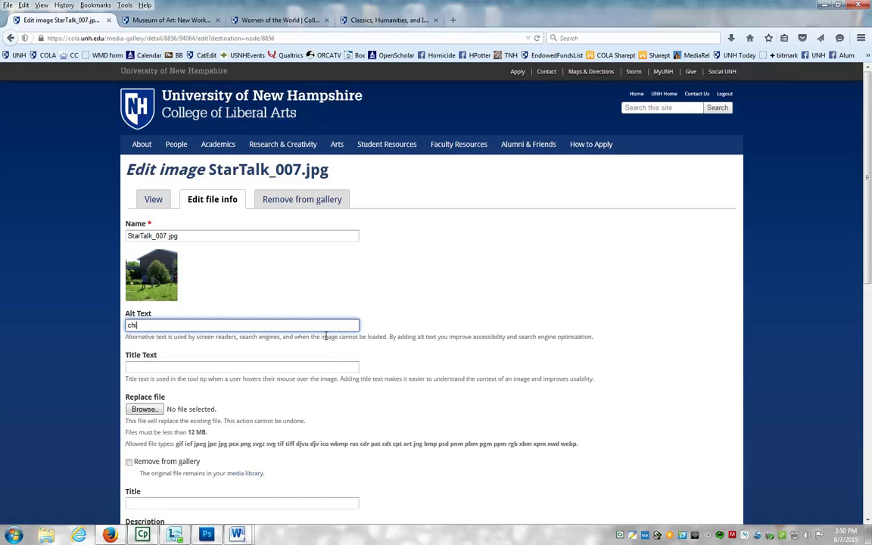
{"action": "type", "text": "chilr4en "}
{"action": "type", "text": "dren"}
{"action": "type", "text": "learning"}
{"action": "type", "text": " Nunchaku"}
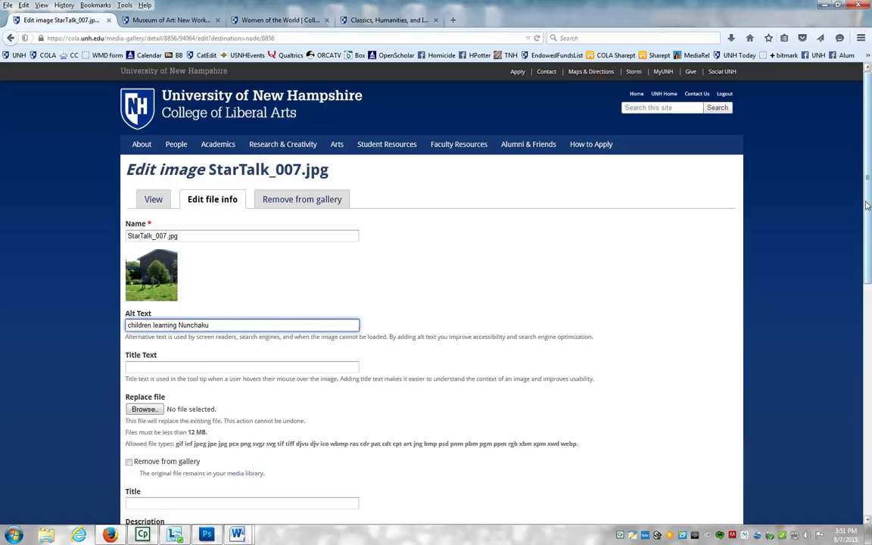
{"action": "left_click_drag", "start_coordinate": [867, 216], "coordinate": [870, 428]}
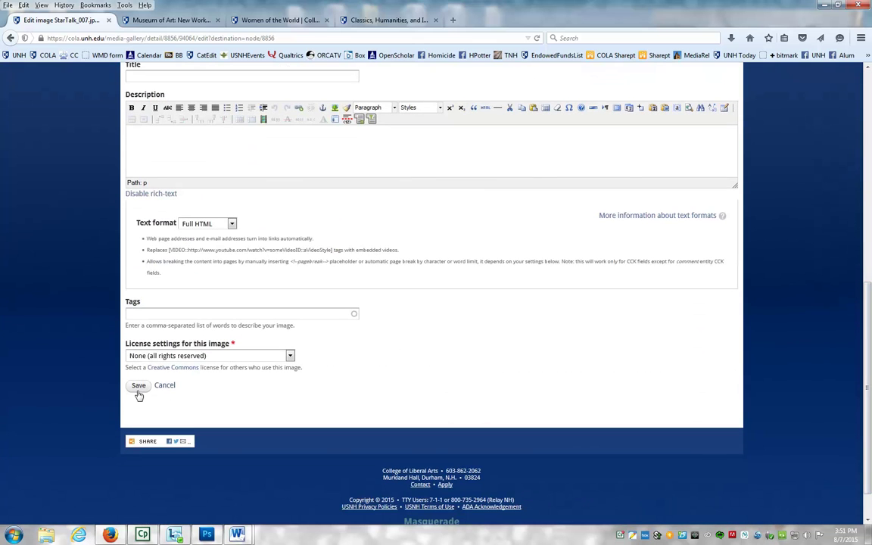
Save StarTalk_007.jpg's alt text and open the Edit multiple files form for the gallery.
{"action": "left_click", "coordinate": [138, 387]}
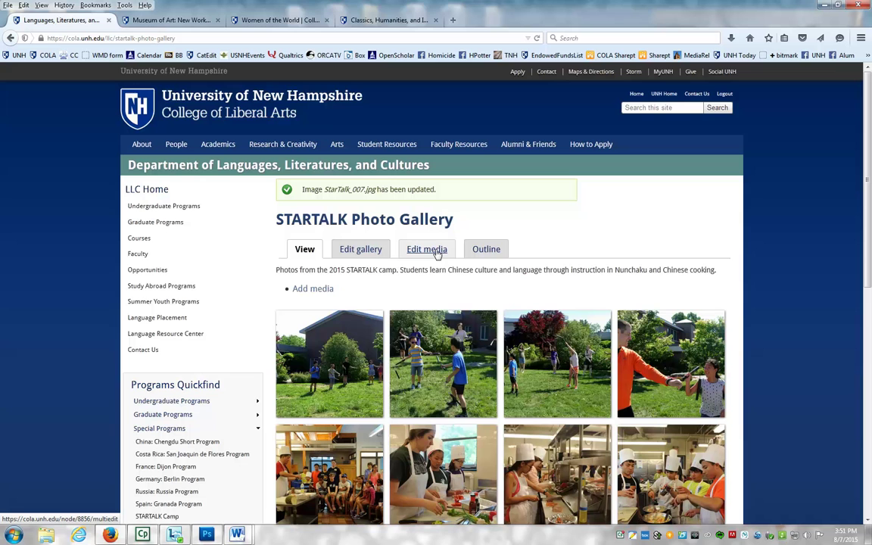
{"action": "left_click", "coordinate": [437, 252]}
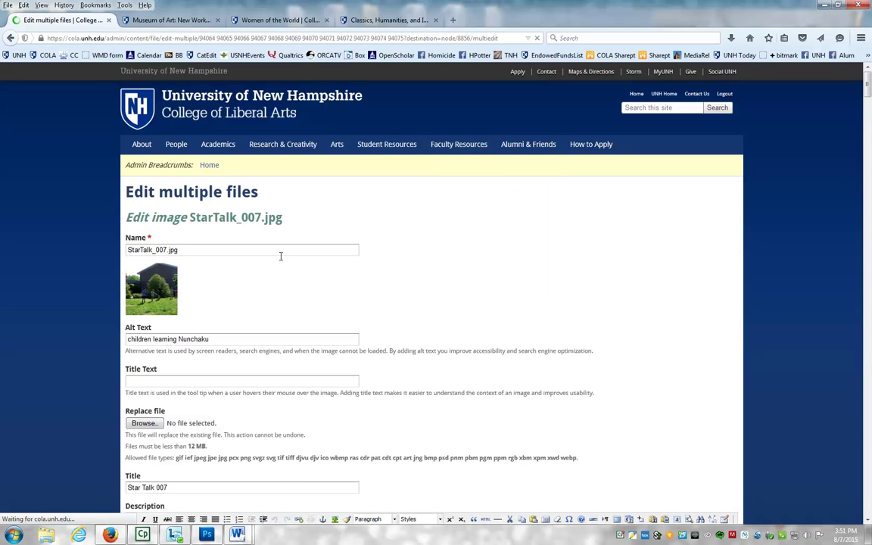
Paste 'children learning Nunchaku' into StarTalk_023.jpg's Alt Text field.
{"action": "triple_click", "coordinate": [218, 339]}
{"action": "key", "text": "ctrl+c"}
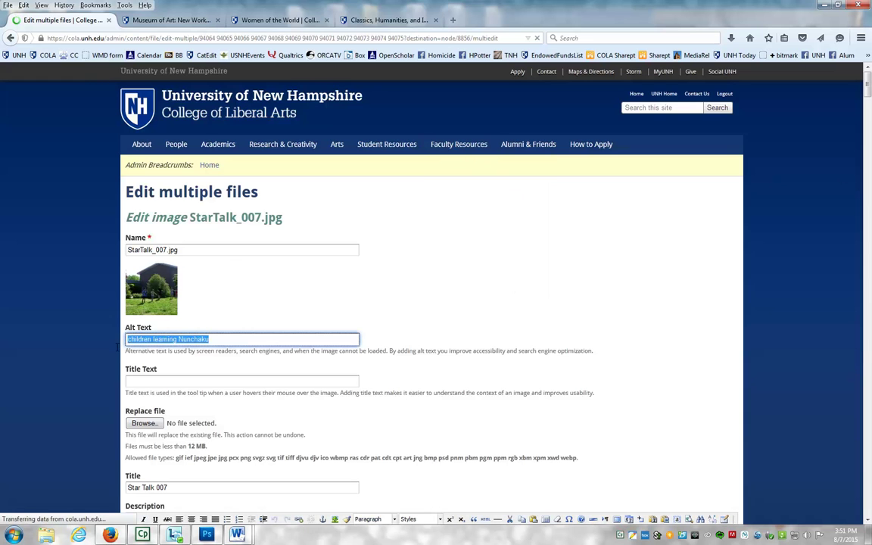
{"action": "left_click", "coordinate": [419, 312]}
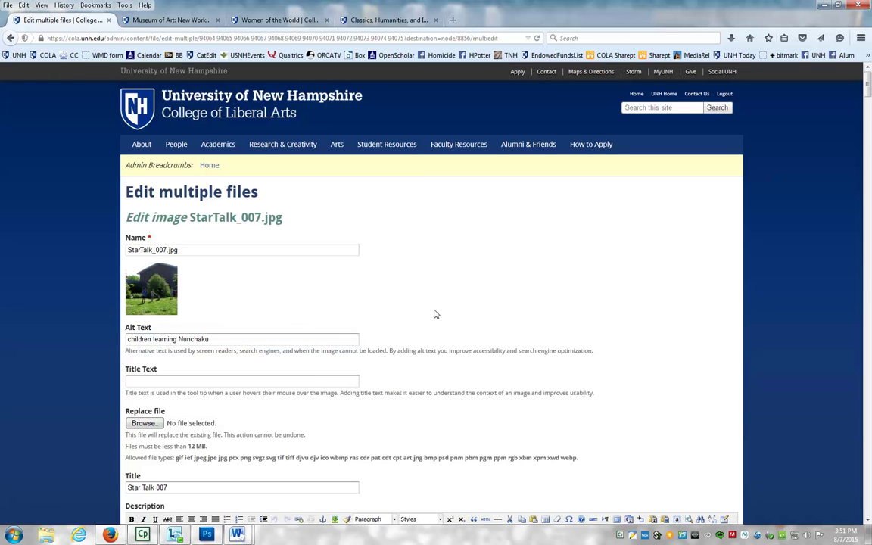
{"action": "scroll", "coordinate": [538, 311], "scroll_direction": "down", "scroll_amount": 7}
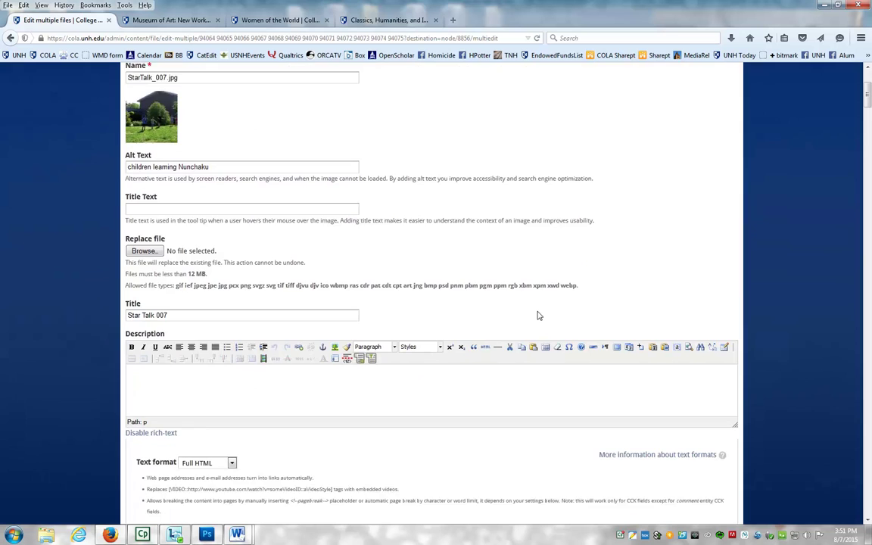
{"action": "scroll", "coordinate": [538, 315], "scroll_direction": "down", "scroll_amount": 7}
{"action": "left_click", "coordinate": [163, 271]}
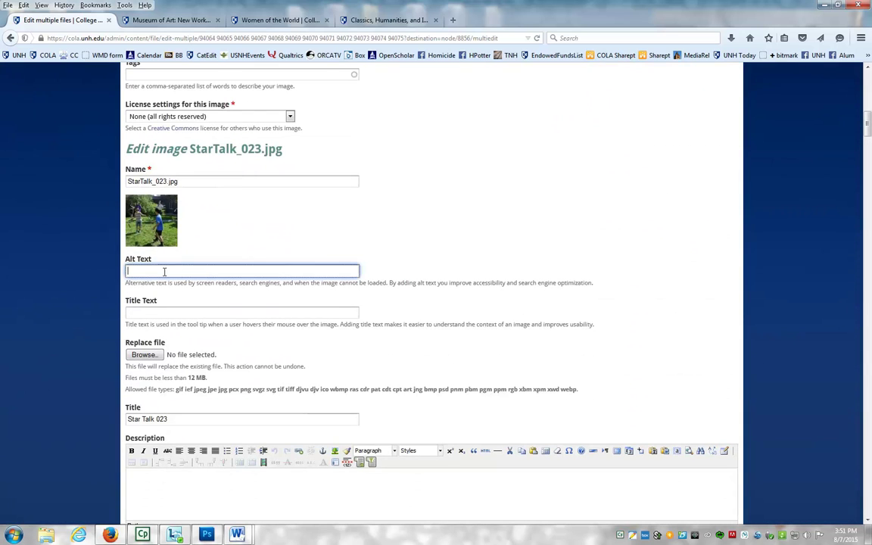
{"action": "key", "text": "ctrl+v"}
{"action": "left_click", "coordinate": [423, 259]}
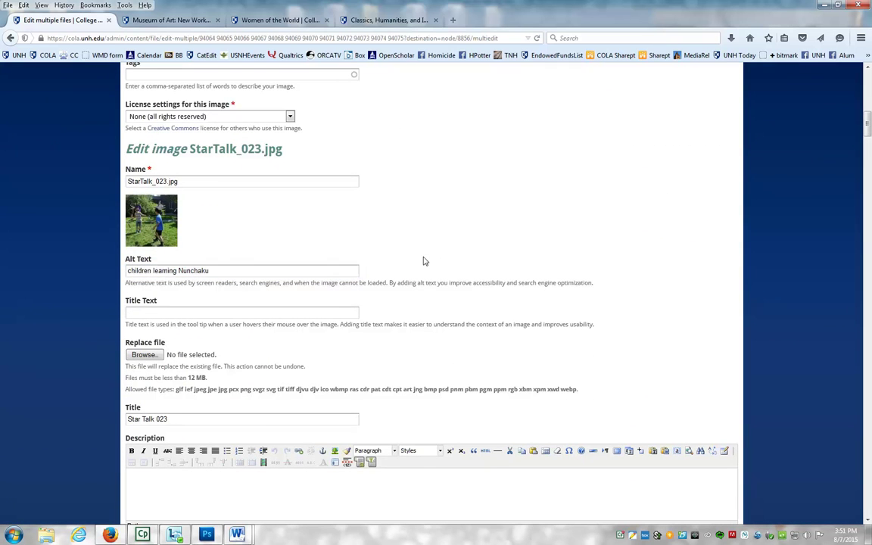
Paste the same 'children learning Nunchaku' alt text into StarTalk_039.jpg's Alt Text field.
{"action": "scroll", "coordinate": [424, 261], "scroll_direction": "down", "scroll_amount": 1}
{"action": "scroll", "coordinate": [424, 261], "scroll_direction": "down", "scroll_amount": 7}
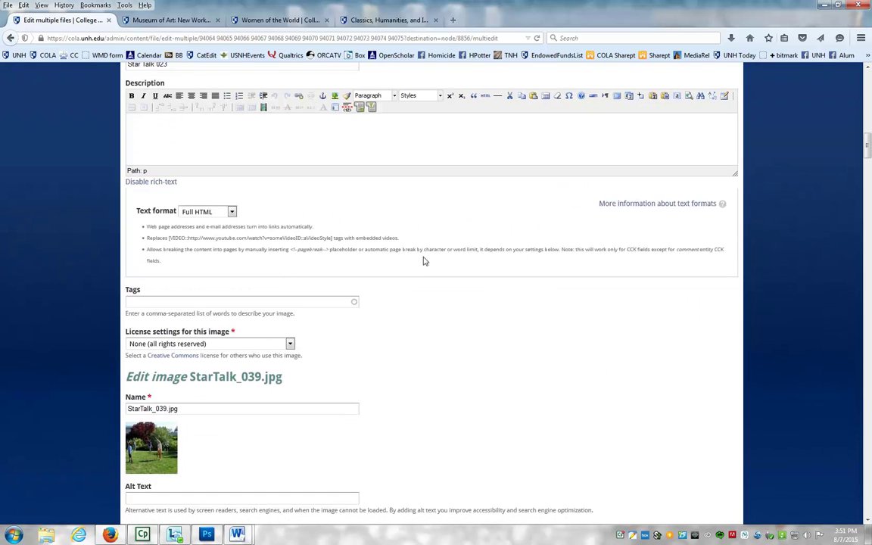
{"action": "scroll", "coordinate": [537, 112], "scroll_direction": "down", "scroll_amount": 3}
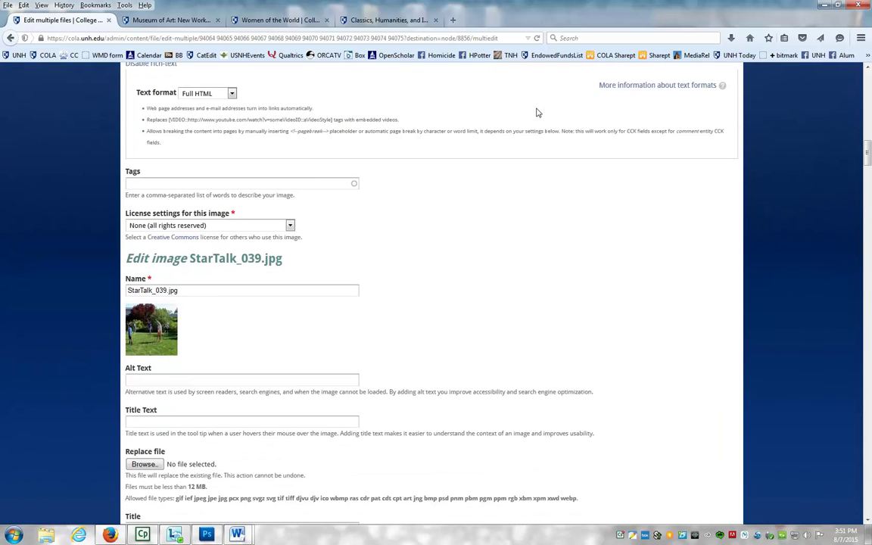
{"action": "left_click", "coordinate": [162, 378]}
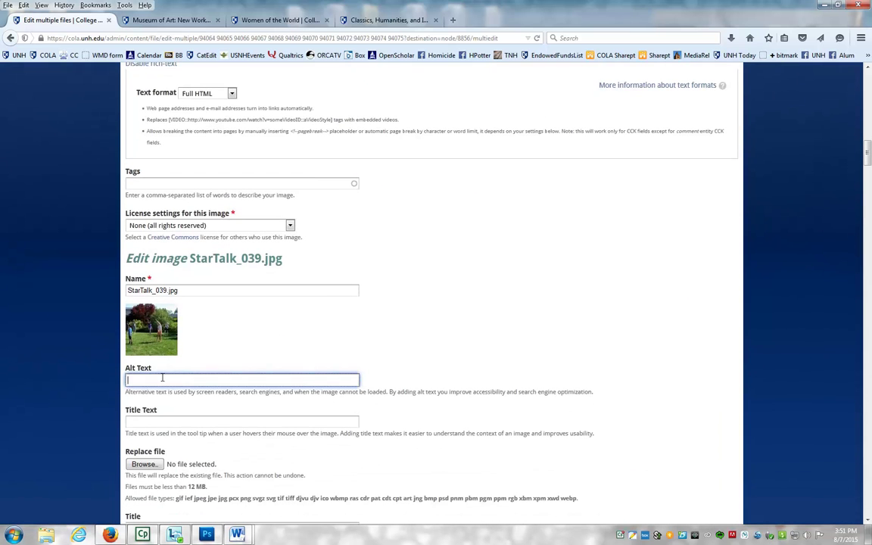
{"action": "key", "text": "ctrl+v"}
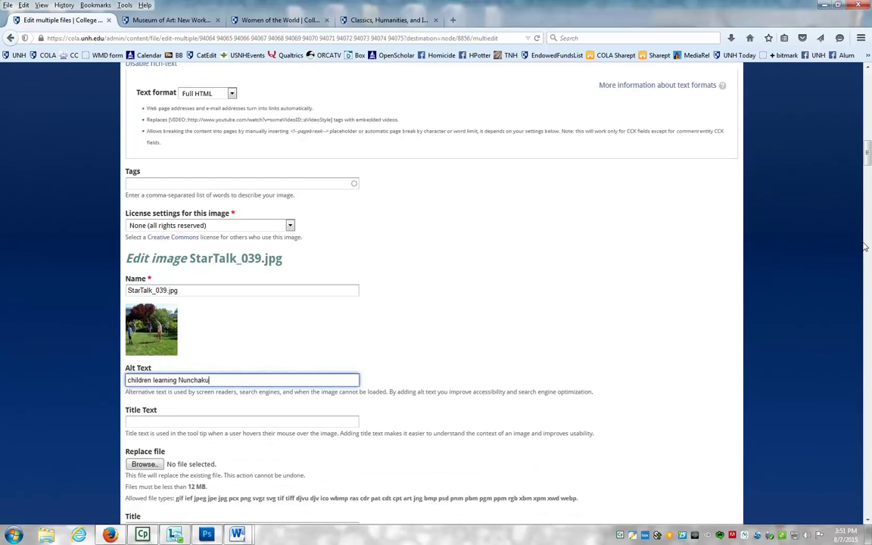
{"action": "left_click_drag", "start_coordinate": [863, 168], "coordinate": [868, 128]}
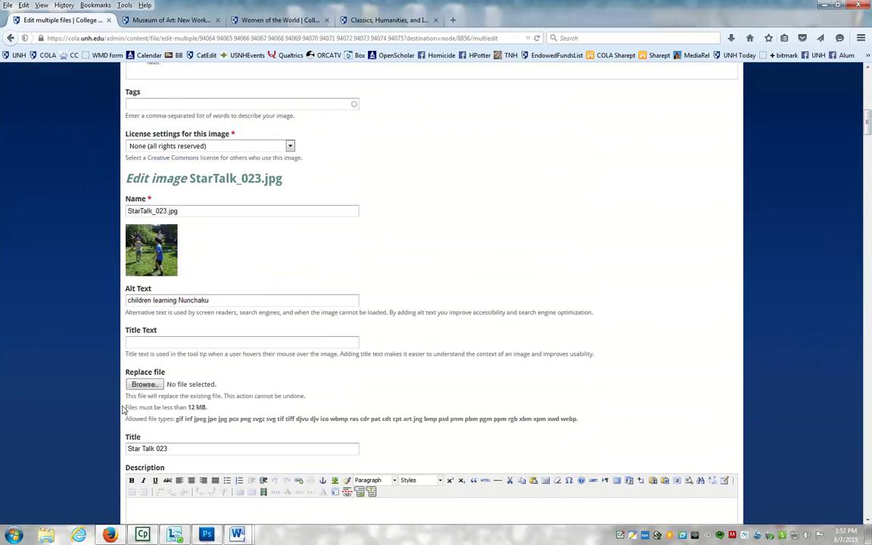
{"action": "left_click_drag", "start_coordinate": [868, 125], "coordinate": [867, 522]}
Save the Edit multiple files form and confirm all twelve StarTalk images report as updated.
{"action": "left_click", "coordinate": [138, 376]}
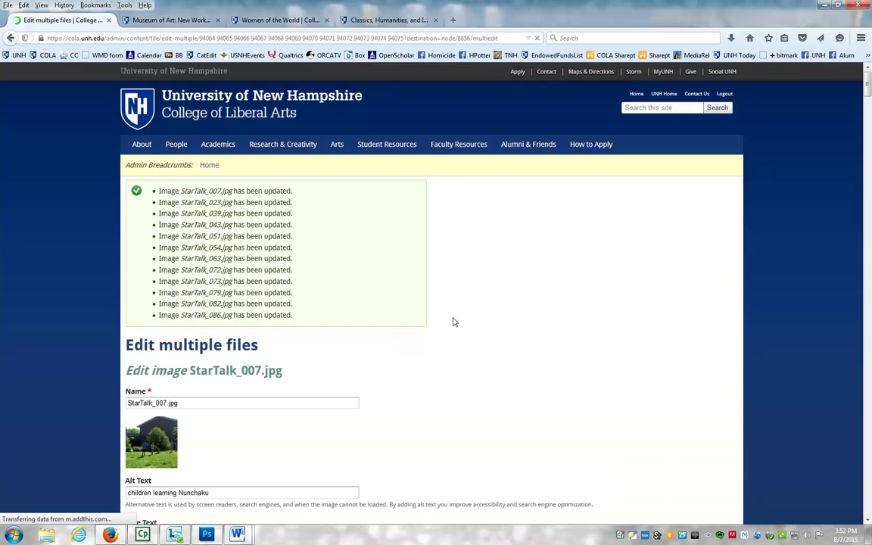
{"action": "scroll", "coordinate": [453, 321], "scroll_direction": "down", "scroll_amount": 3}
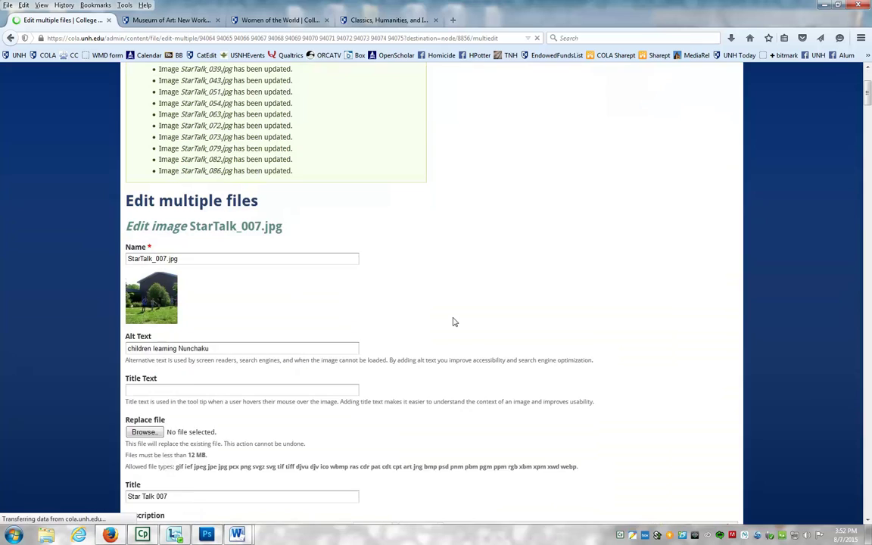
{"action": "scroll", "coordinate": [452, 322], "scroll_direction": "up", "scroll_amount": 3}
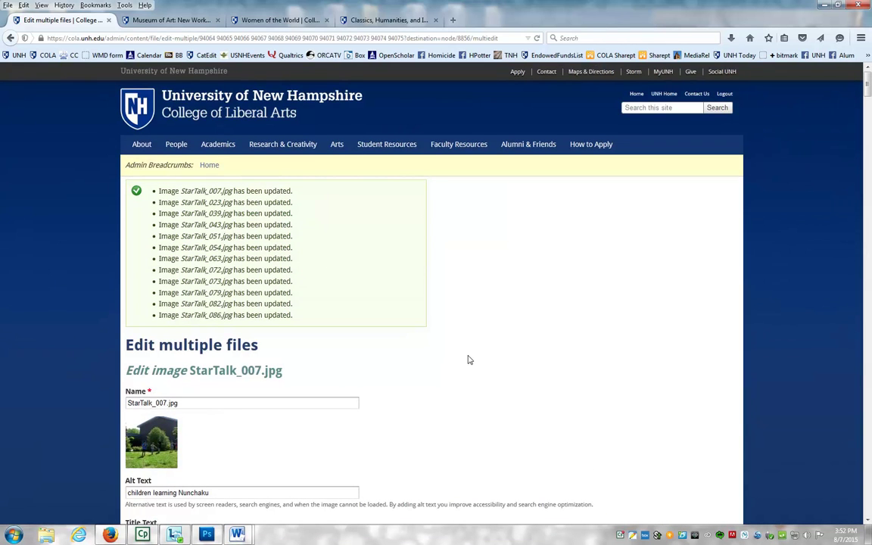
{"action": "mouse_move", "coordinate": [140, 145]}
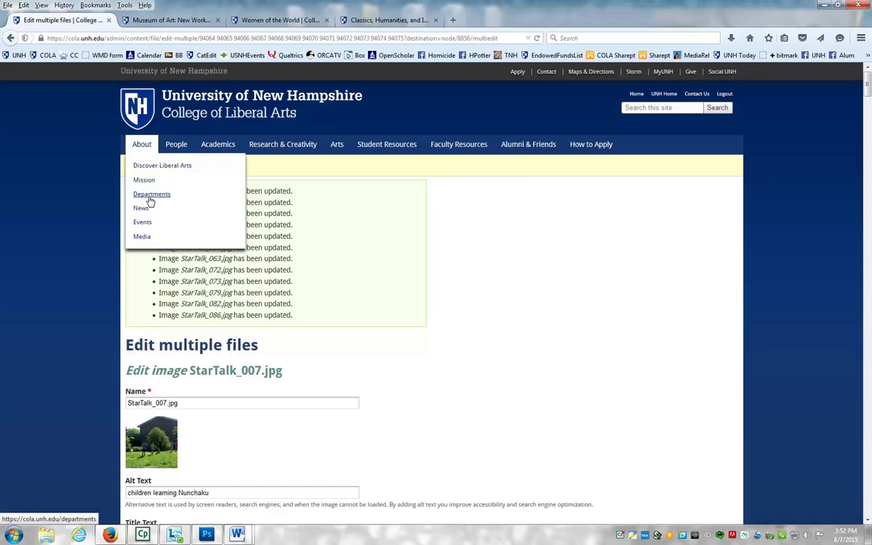
Go via About > Departments > Languages, Literatures, and Cultures > STARTALK Camp to STARTALK Photo Gallery.
{"action": "left_click", "coordinate": [150, 195]}
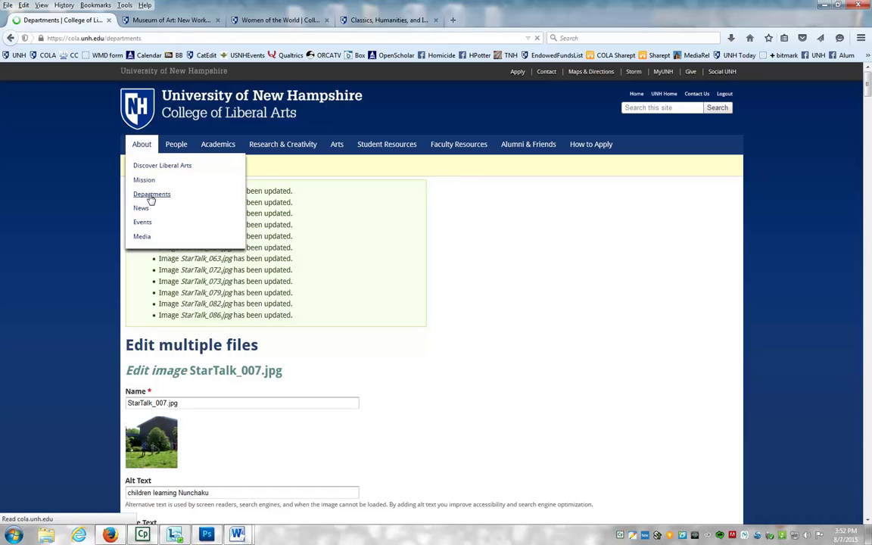
{"action": "scroll", "coordinate": [395, 381], "scroll_direction": "down", "scroll_amount": 3}
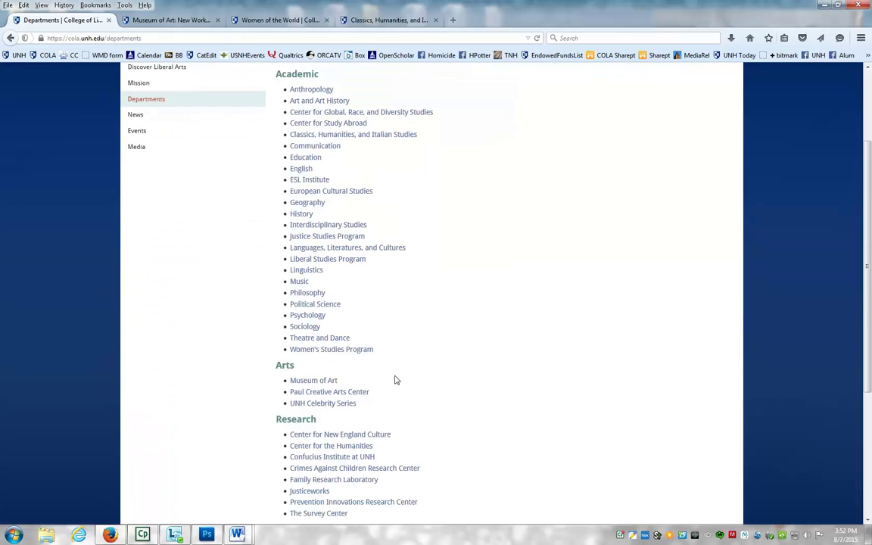
{"action": "left_click", "coordinate": [346, 248]}
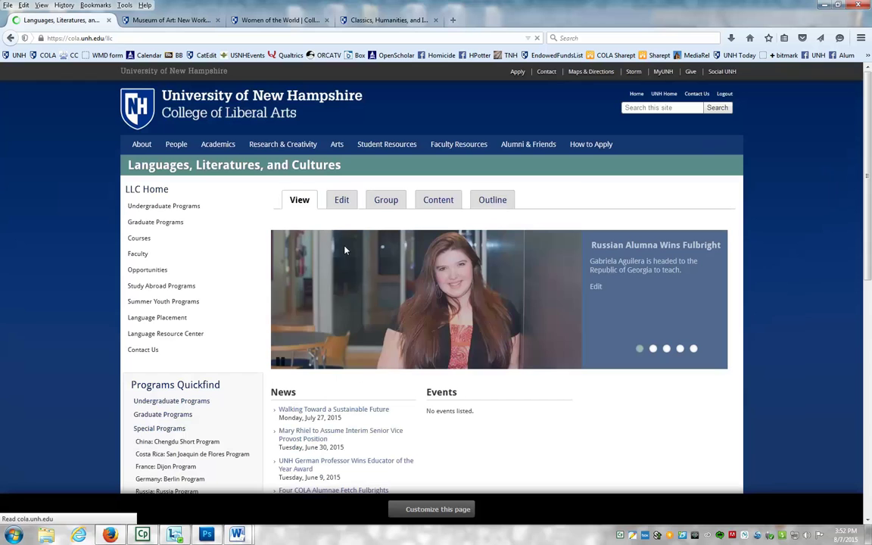
{"action": "scroll", "coordinate": [170, 408], "scroll_direction": "down", "scroll_amount": 3}
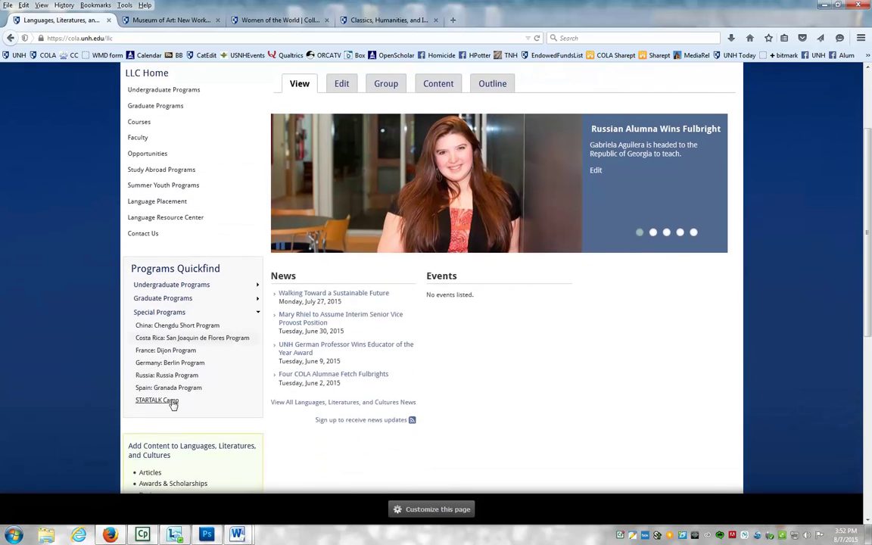
{"action": "left_click", "coordinate": [168, 402]}
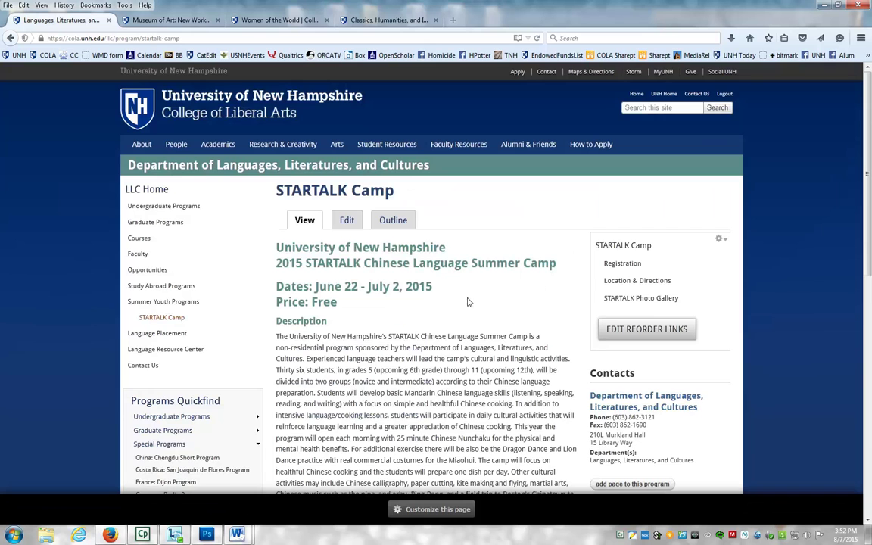
{"action": "scroll", "coordinate": [467, 302], "scroll_direction": "down", "scroll_amount": 3}
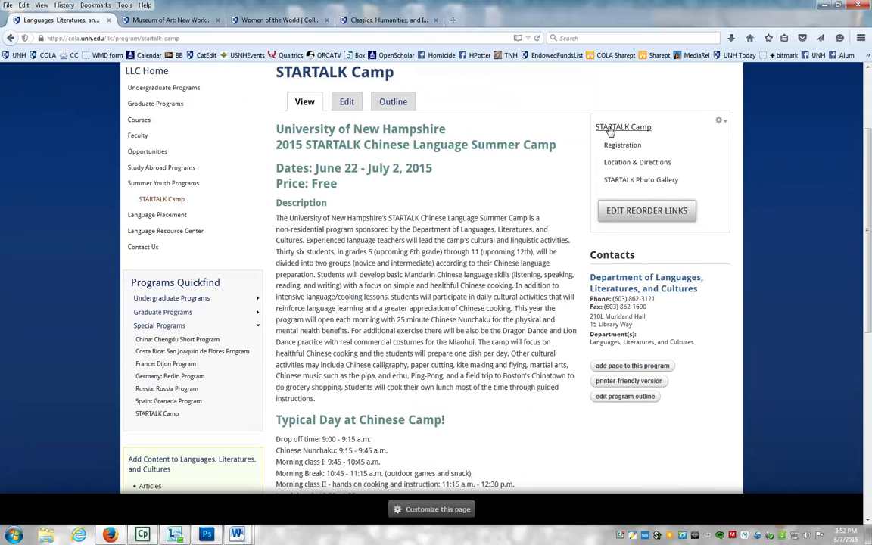
{"action": "left_click", "coordinate": [628, 181]}
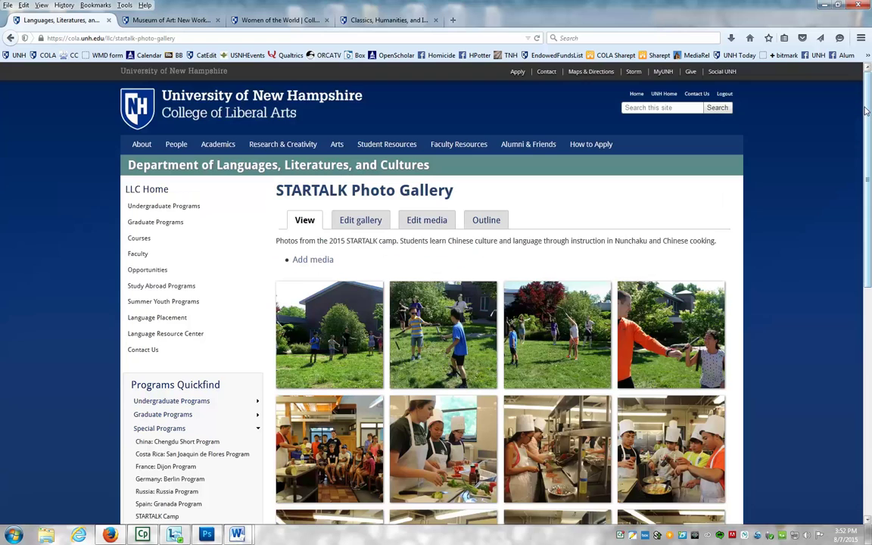
{"action": "scroll", "coordinate": [575, 189], "scroll_direction": "down", "scroll_amount": 2}
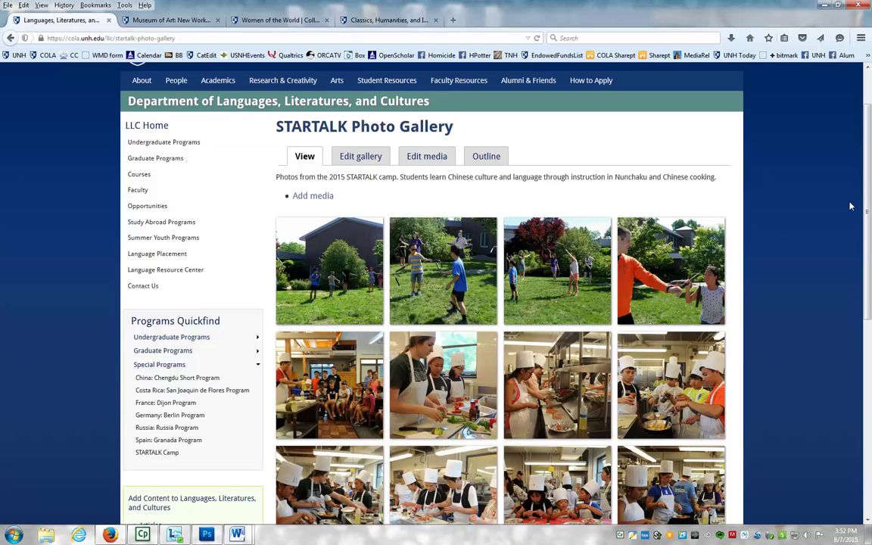
{"action": "scroll", "coordinate": [780, 189], "scroll_direction": "down", "scroll_amount": 1}
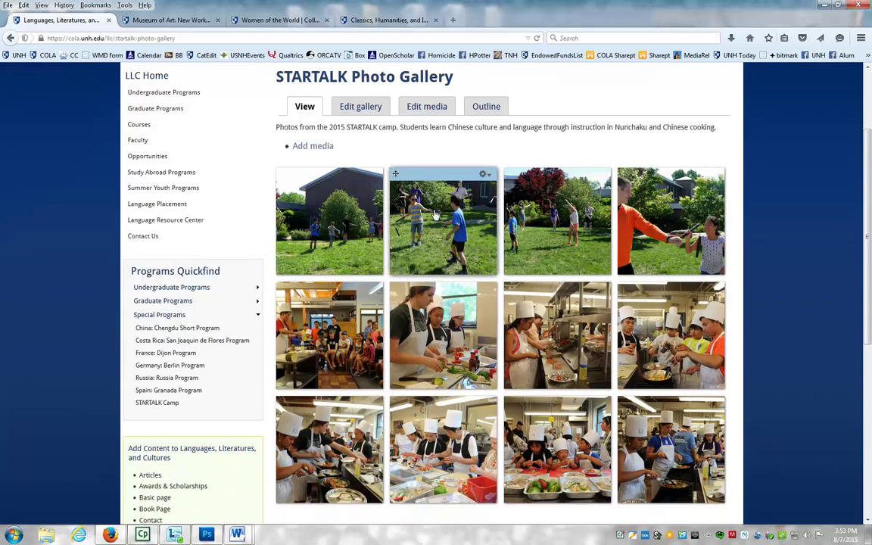
{"action": "left_click", "coordinate": [486, 175]}
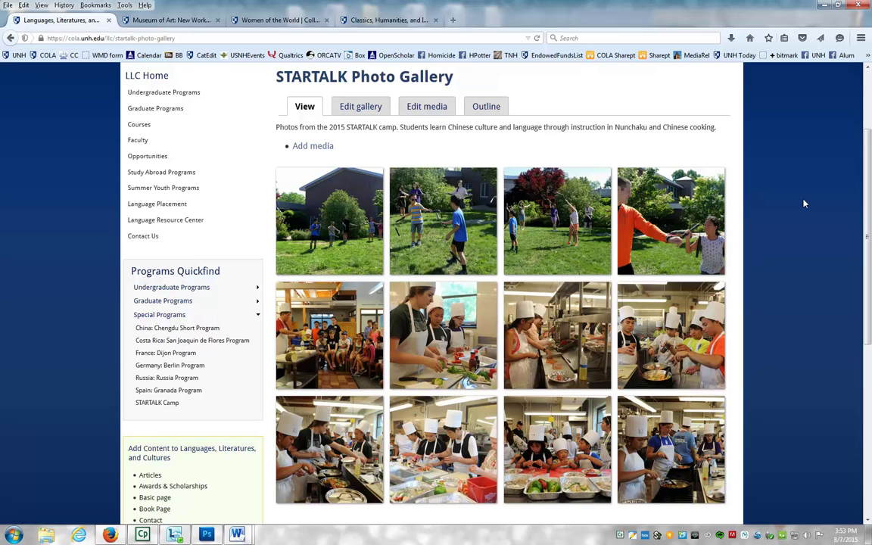
{"action": "mouse_move", "coordinate": [446, 195]}
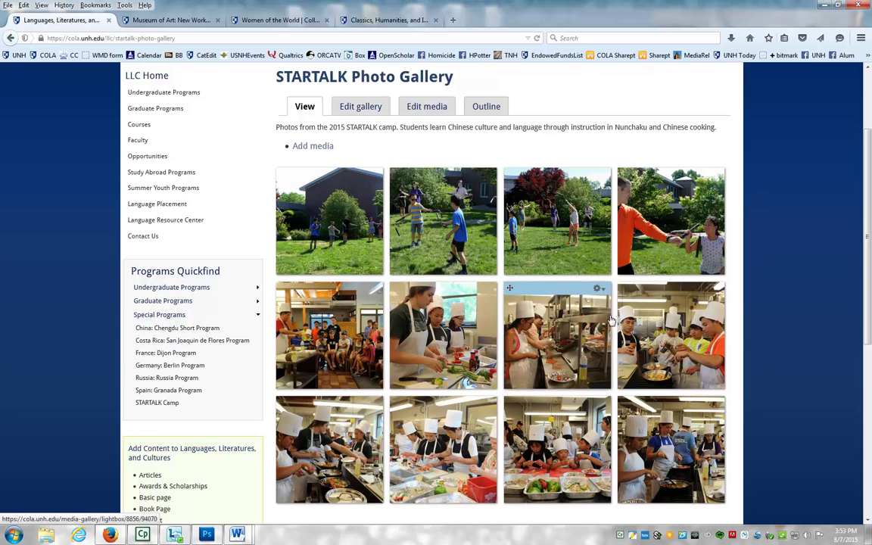
{"action": "mouse_move", "coordinate": [681, 303]}
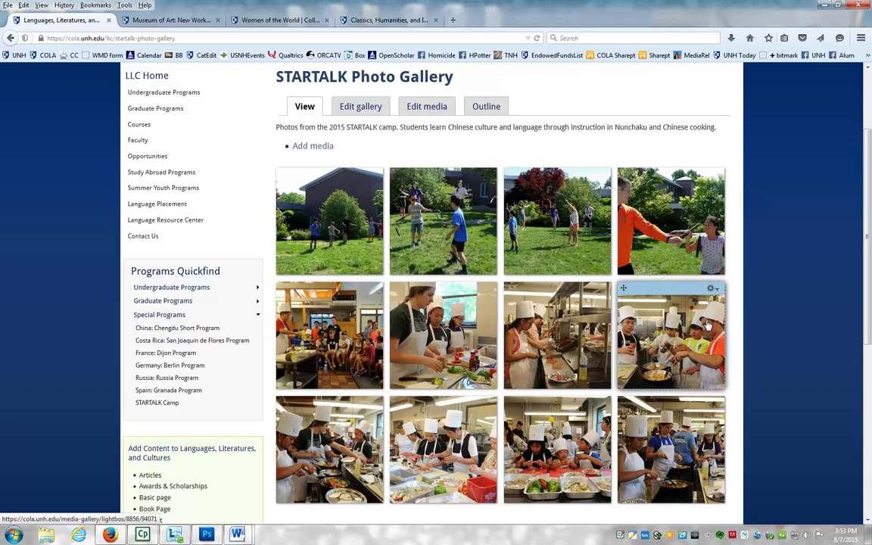